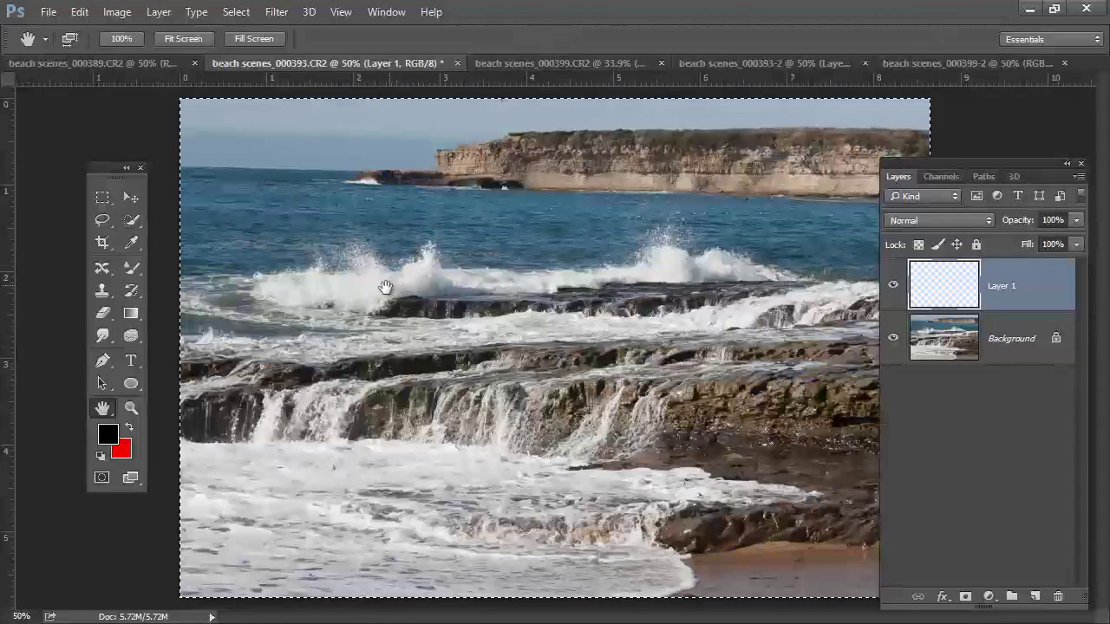
Try stamping copies of the breaking wave across Layer 1 with the Clone Stamp at increasing brush sizes, and clear the layer.
key(s)
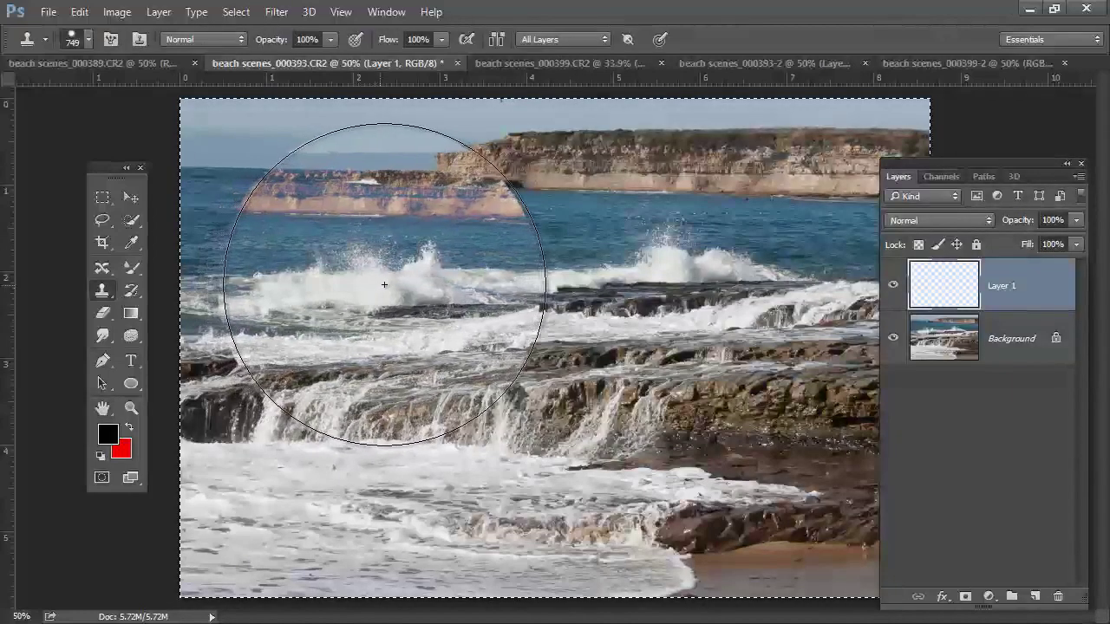
drag(579, 270, 443, 281)
drag(666, 258, 680, 265)
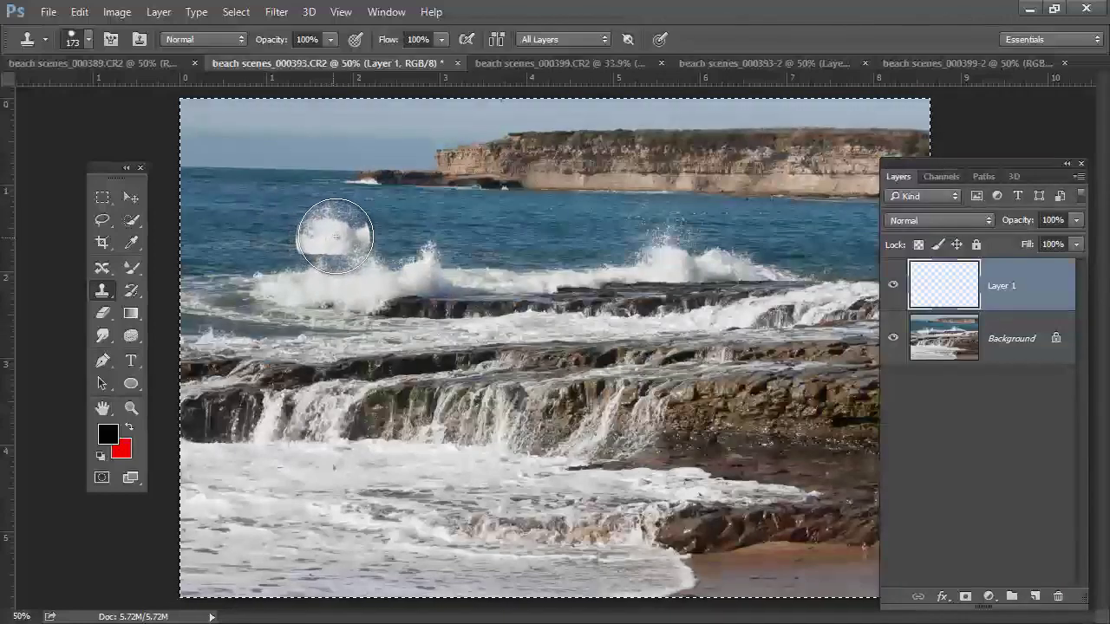
mouse_move(340, 247)
mouse_down()
mouse_move(403, 245)
mouse_move(376, 235)
mouse_move(399, 228)
mouse_move(388, 244)
mouse_move(422, 250)
mouse_move(401, 263)
mouse_move(424, 290)
mouse_move(299, 300)
mouse_up()
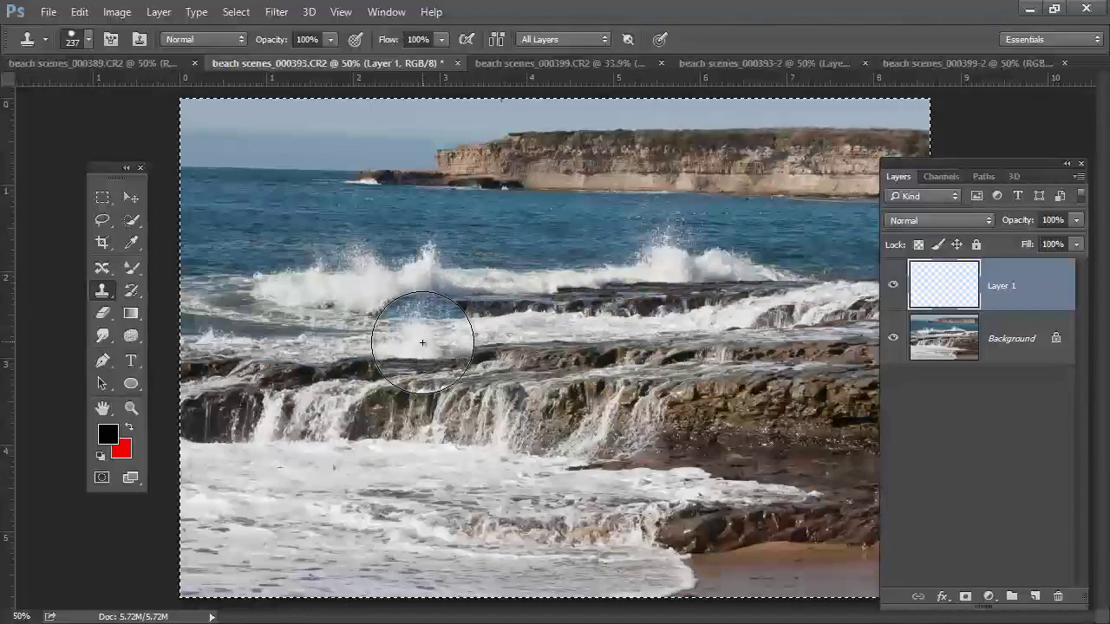
drag(315, 251, 362, 243)
click(294, 224)
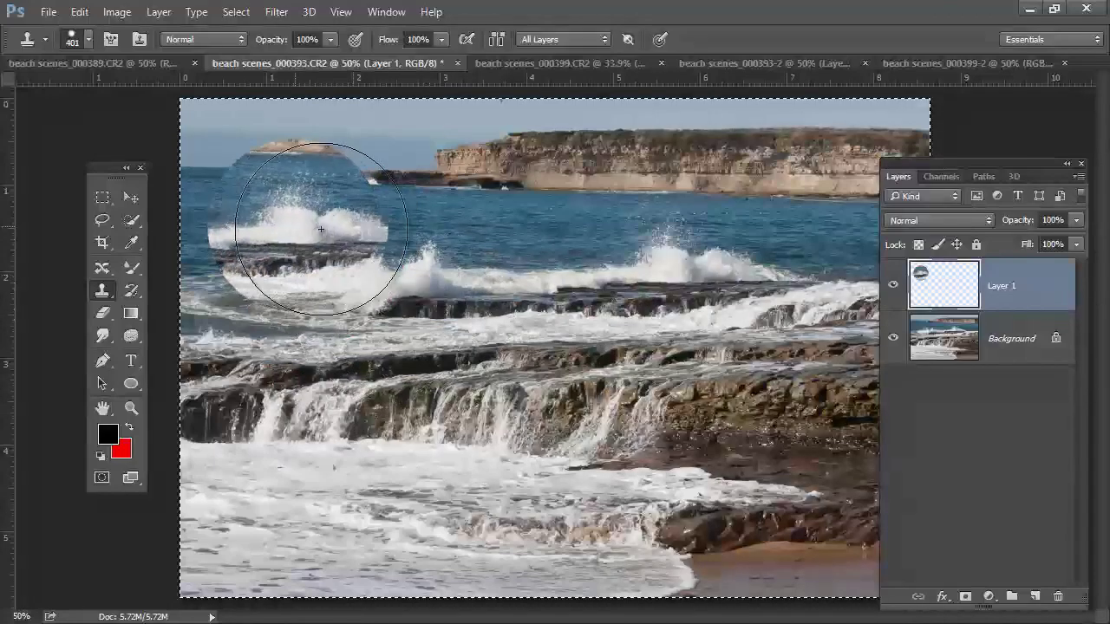
click(441, 209)
drag(446, 230, 500, 227)
click(340, 357)
mouse_move(400, 403)
mouse_down()
mouse_move(449, 416)
mouse_move(467, 436)
mouse_move(720, 345)
mouse_move(688, 292)
mouse_move(807, 458)
mouse_move(623, 437)
mouse_move(750, 587)
mouse_up()
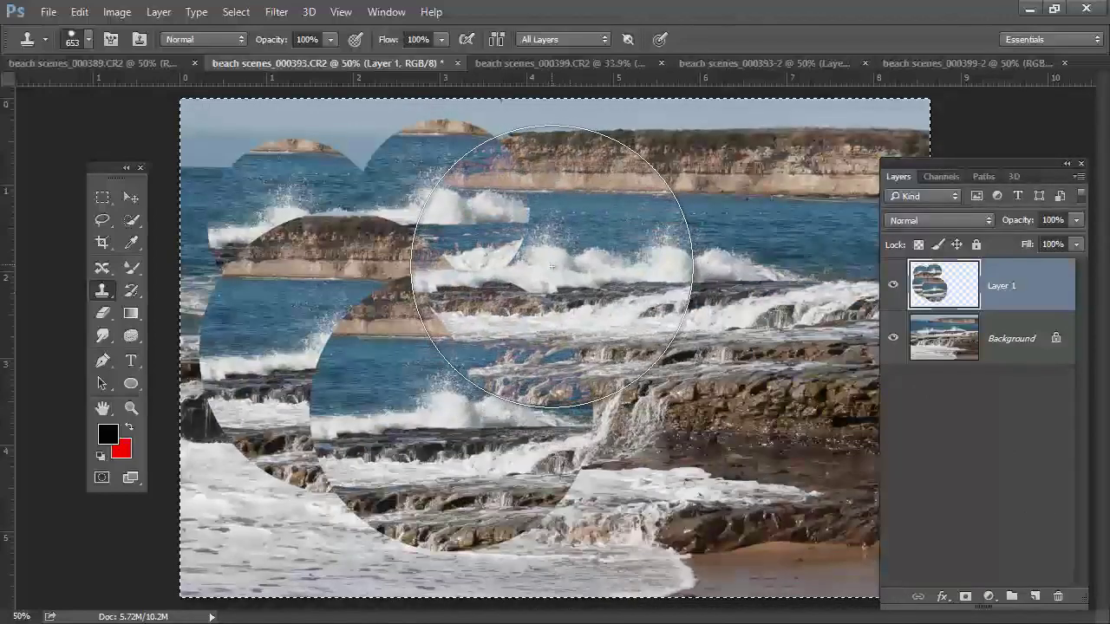
key(Delete)
mouse_move(592, 276)
mouse_down()
mouse_move(433, 286)
mouse_move(470, 289)
mouse_move(458, 290)
mouse_up()
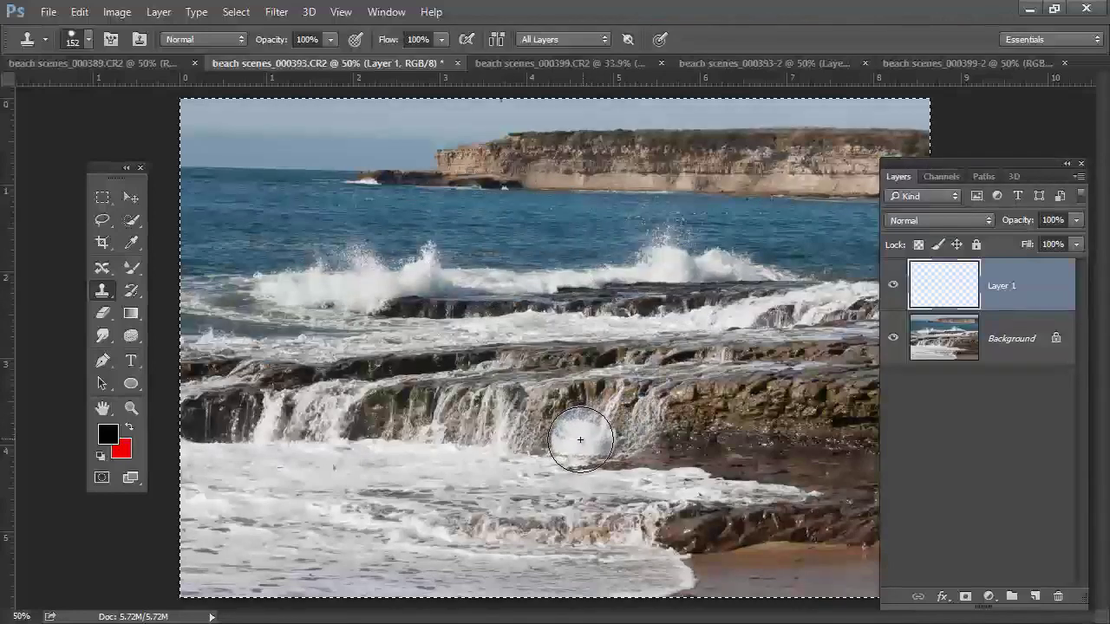
click(128, 270)
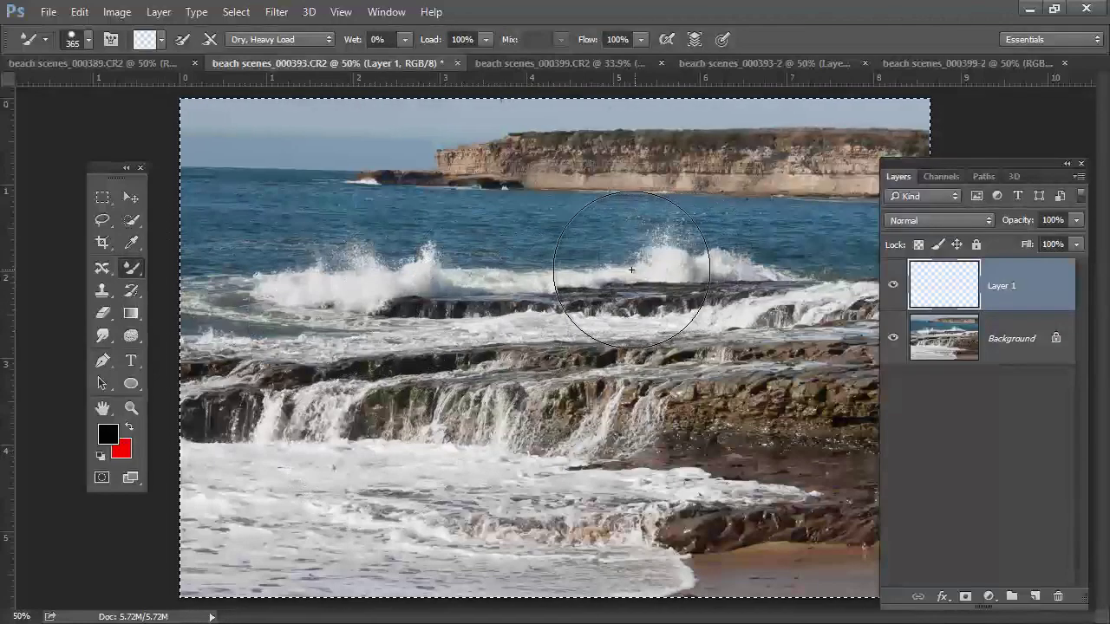
Switch to the beach scenes_000399.CR2 image and delete its Blue copy channel.
key(ctrl+Tab)
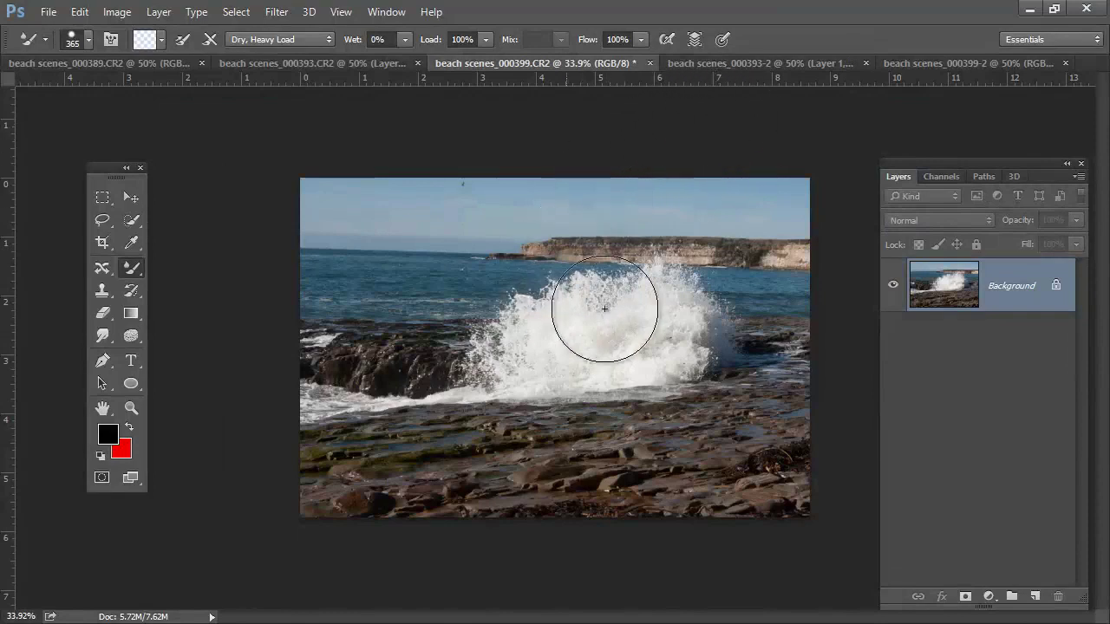
mouse_move(589, 301)
mouse_down()
mouse_move(540, 317)
mouse_move(718, 354)
mouse_up()
mouse_move(562, 341)
mouse_down()
mouse_move(604, 360)
mouse_move(639, 355)
mouse_up()
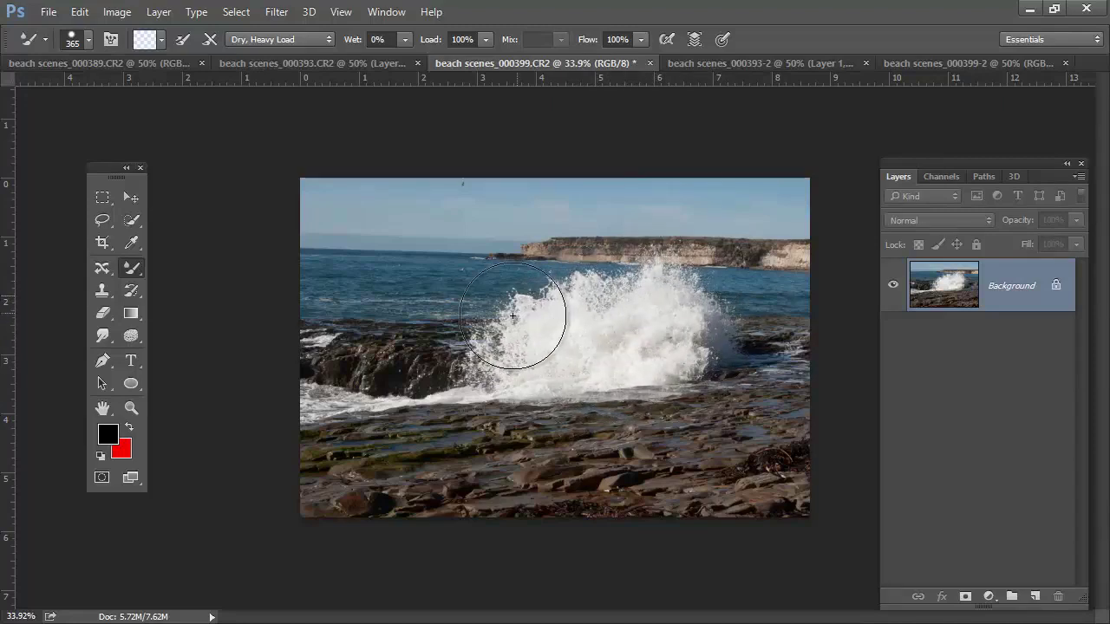
click(941, 176)
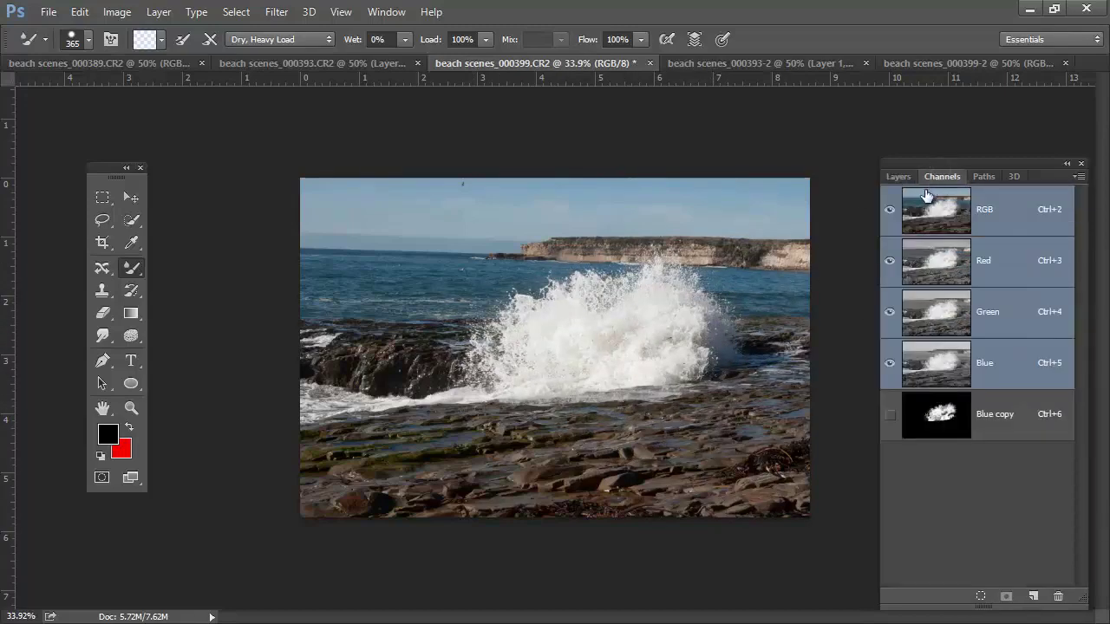
click(943, 417)
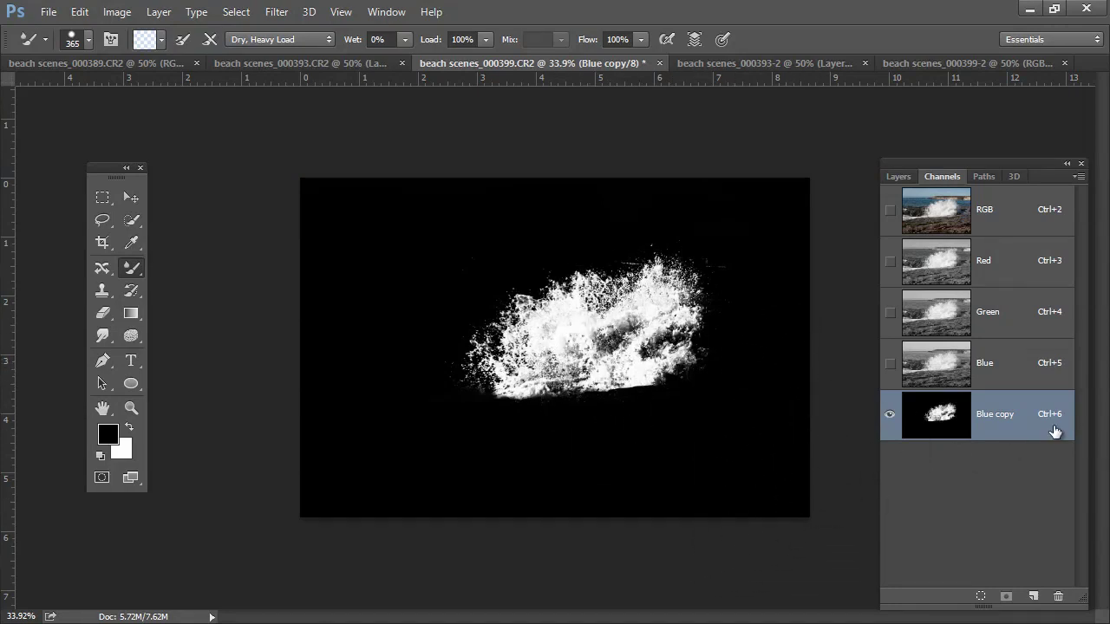
drag(943, 419, 1059, 596)
Compare the wave's contrast in the Blue, Green and Red channels and duplicate the Red channel.
click(936, 359)
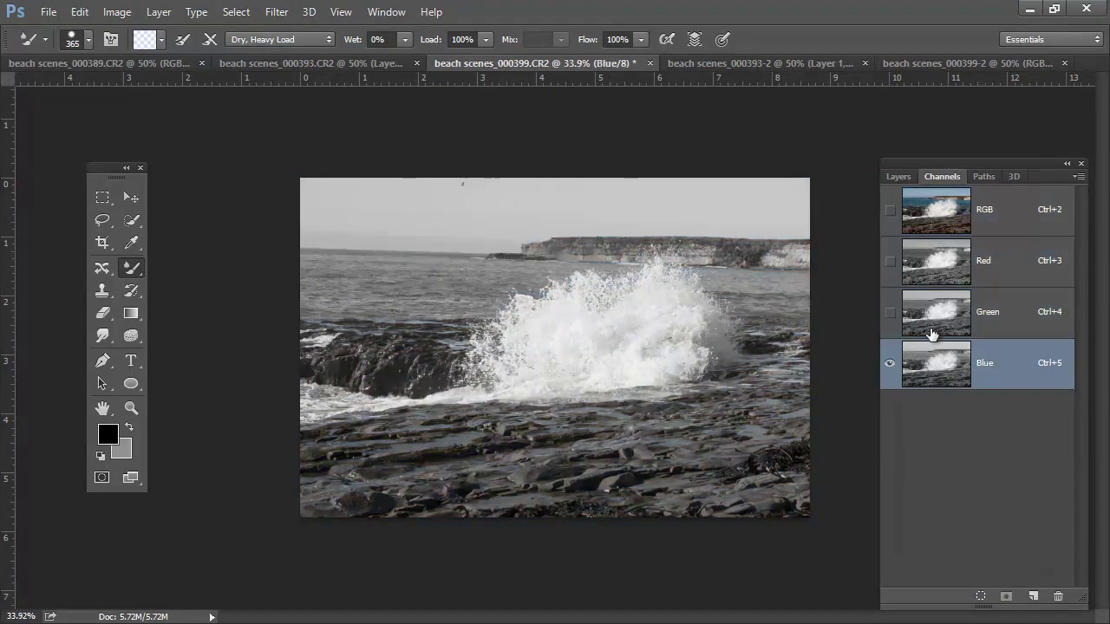
click(926, 315)
click(942, 266)
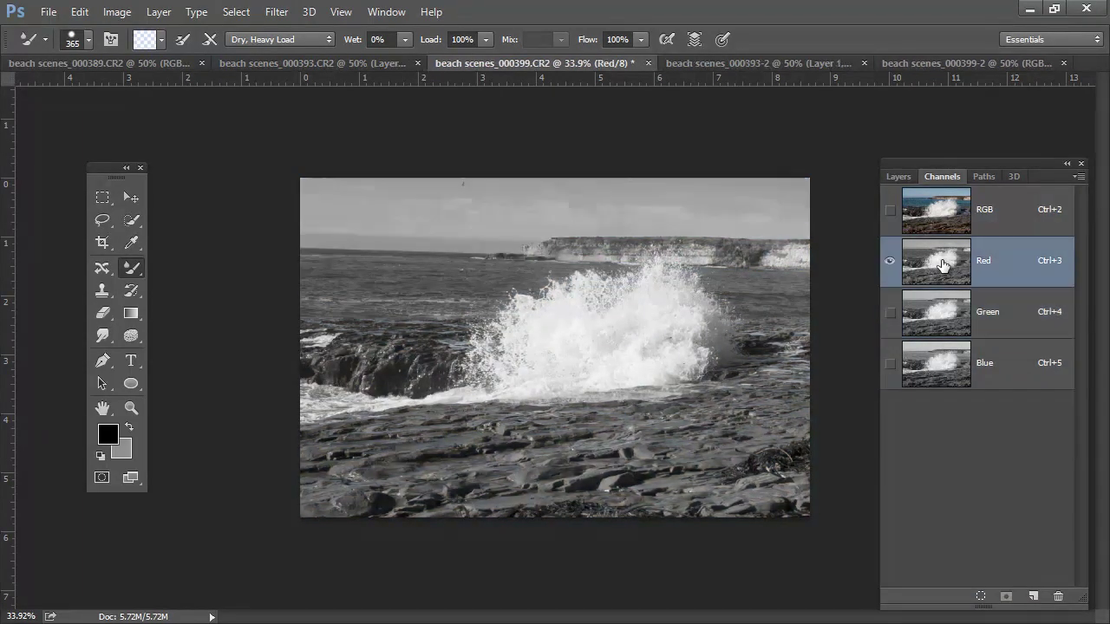
click(937, 313)
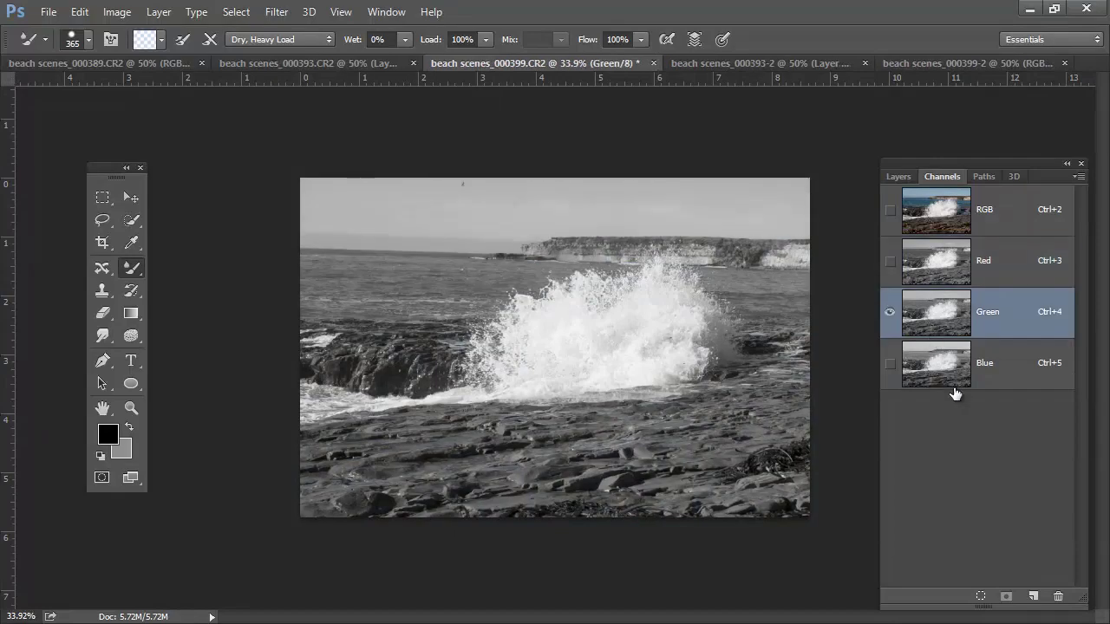
click(947, 378)
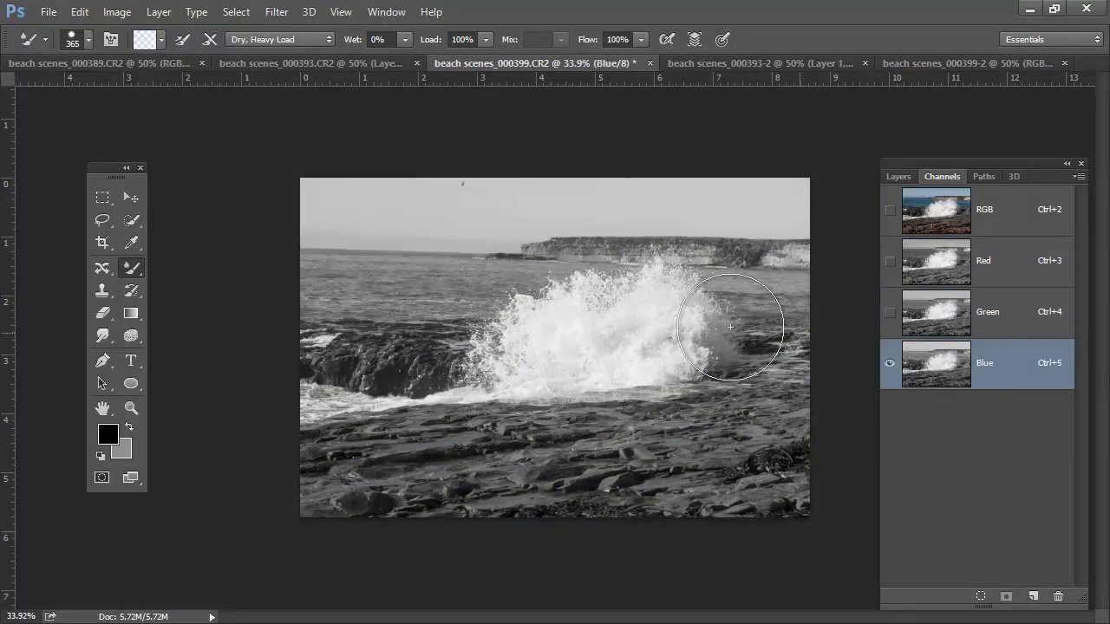
click(939, 310)
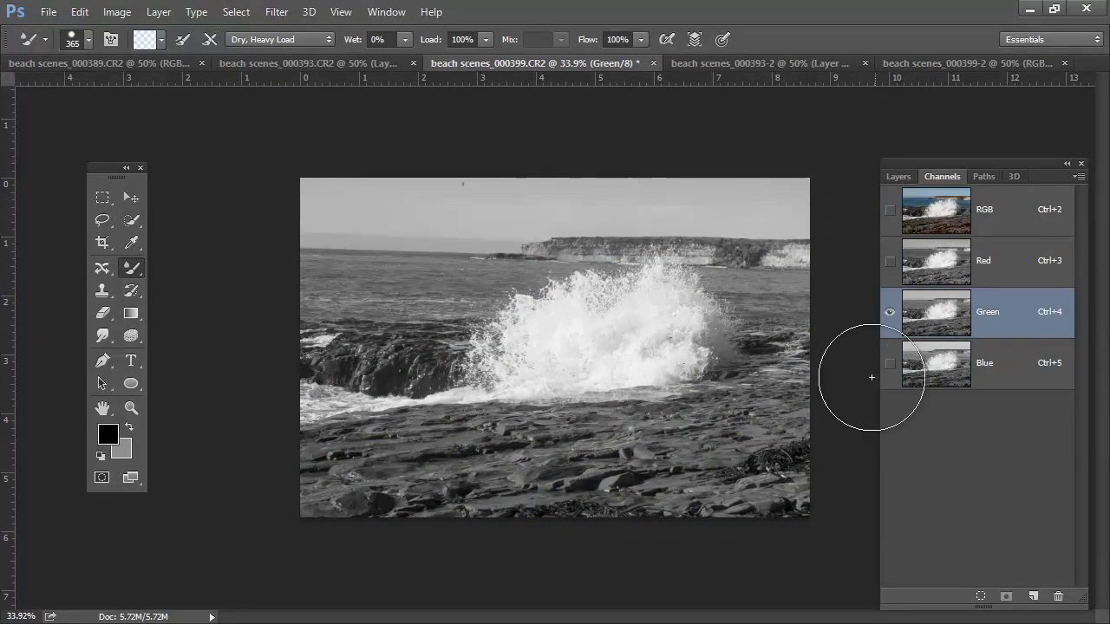
click(920, 270)
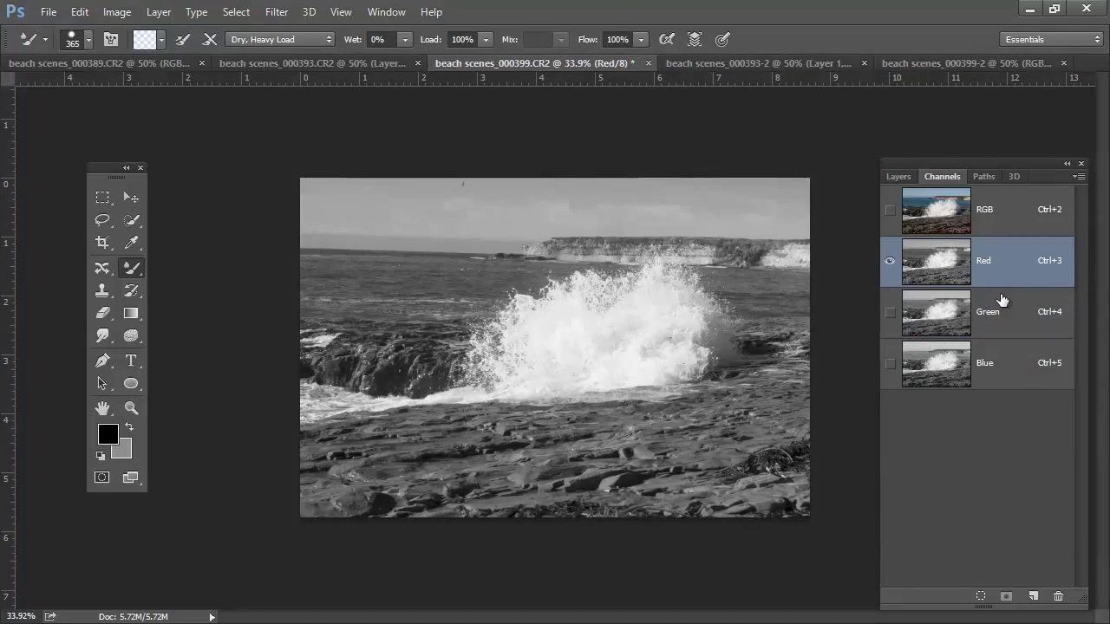
drag(936, 269, 1033, 596)
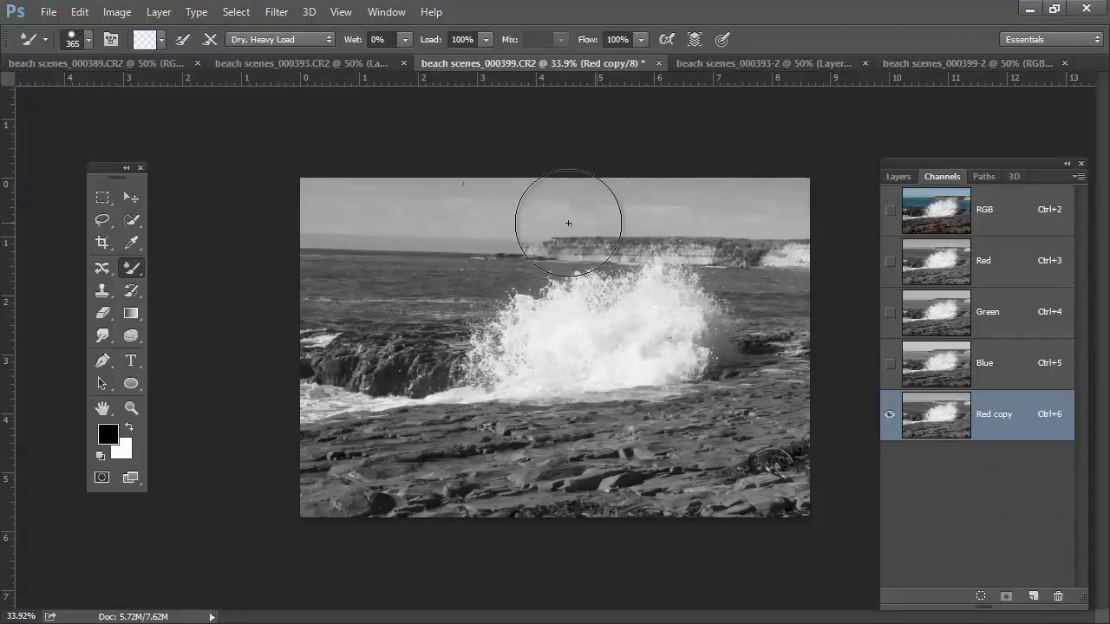
Use Apply Image to blend the Red copy channel with itself in Multiply mode at 100% opacity.
key(h)
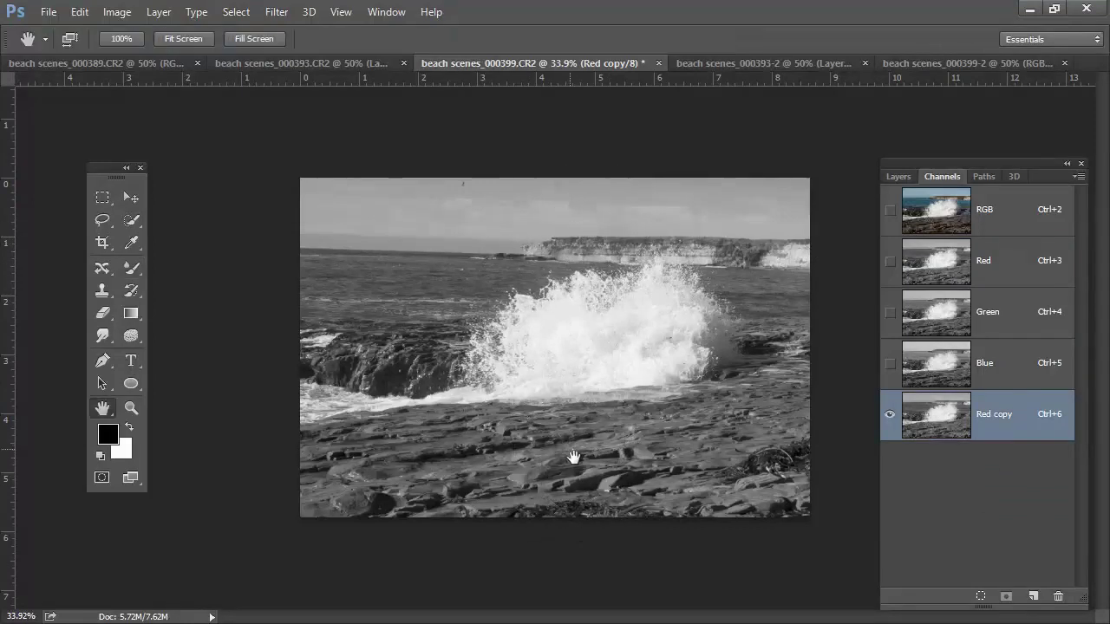
alt+scroll(611, 466, up, 4)
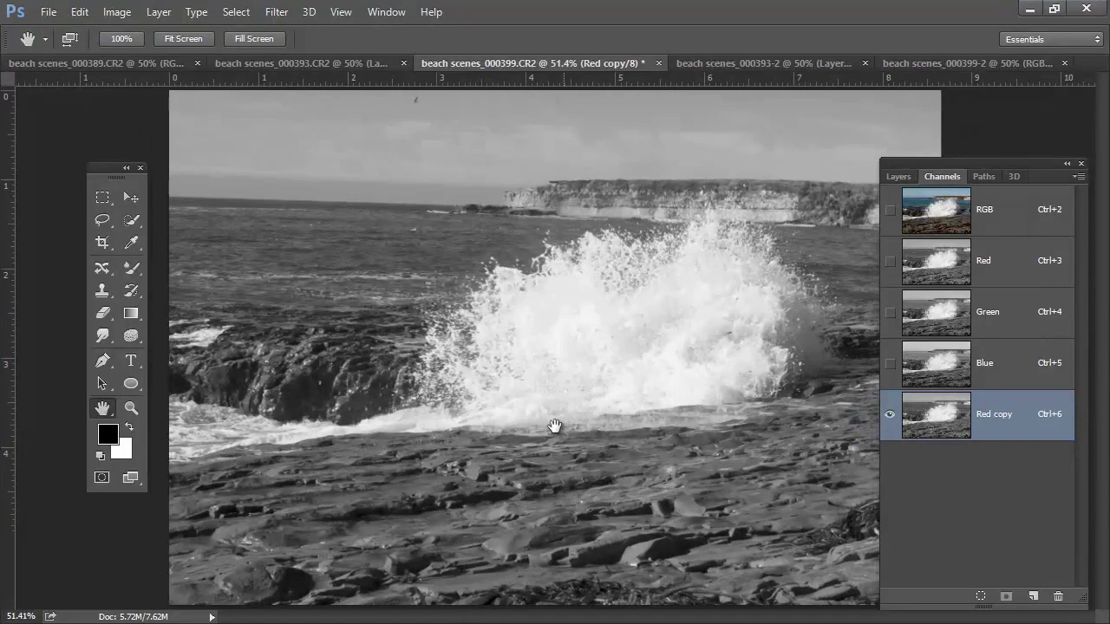
alt+scroll(555, 427, down, 2)
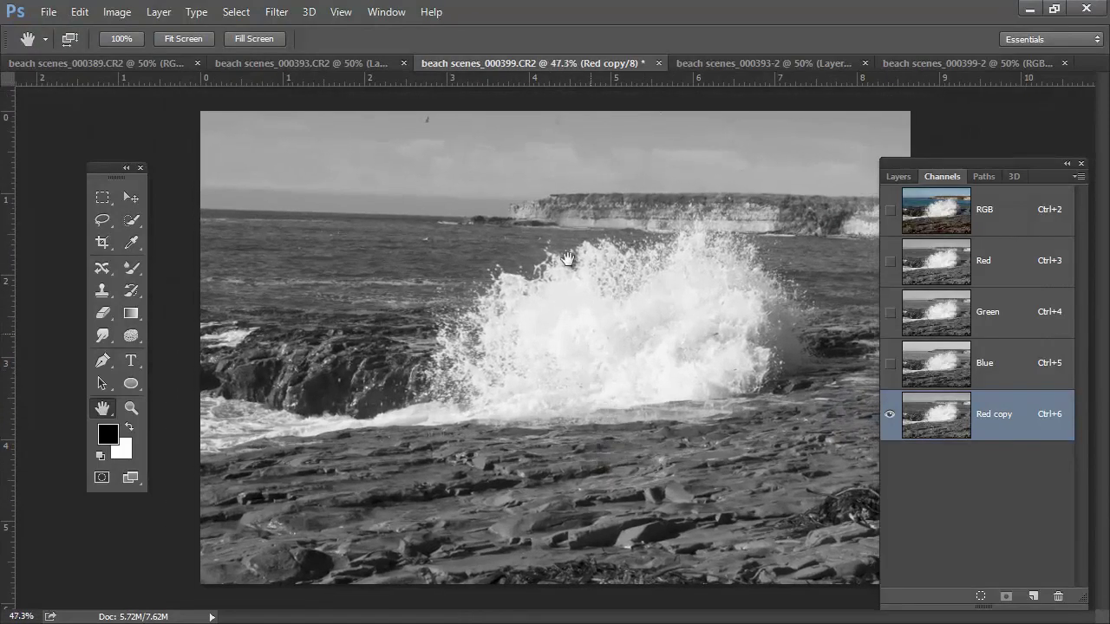
click(116, 11)
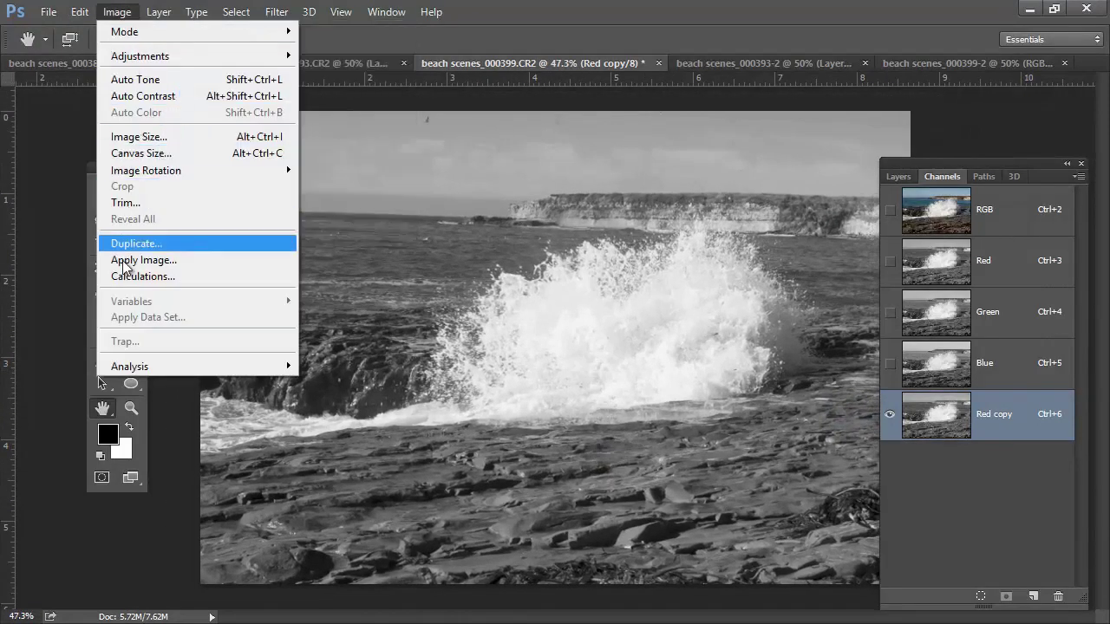
click(134, 262)
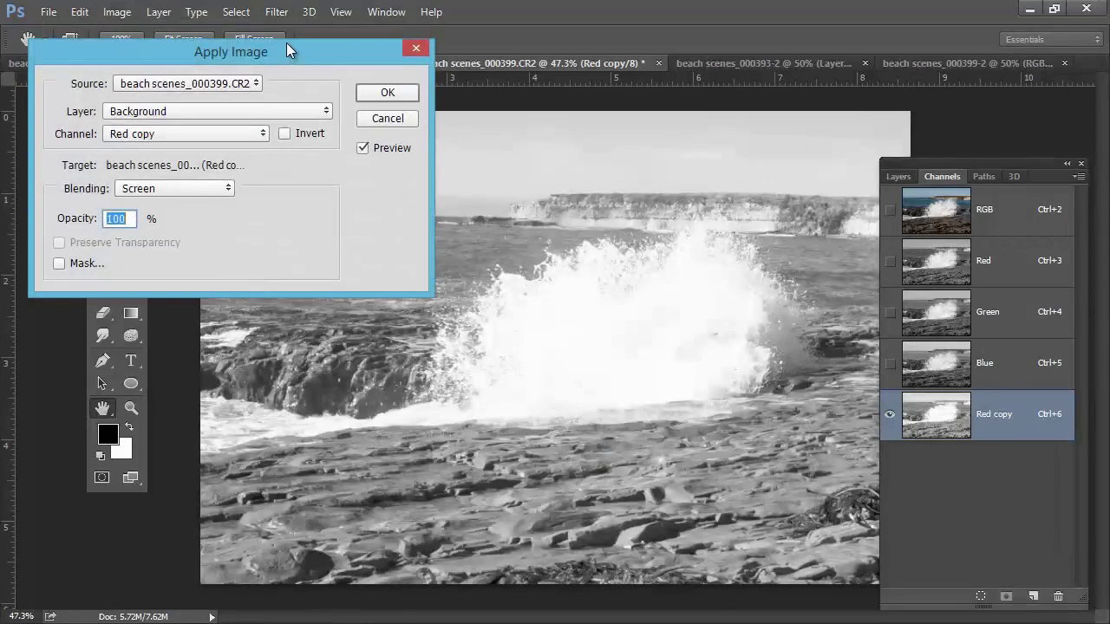
drag(288, 42, 291, 65)
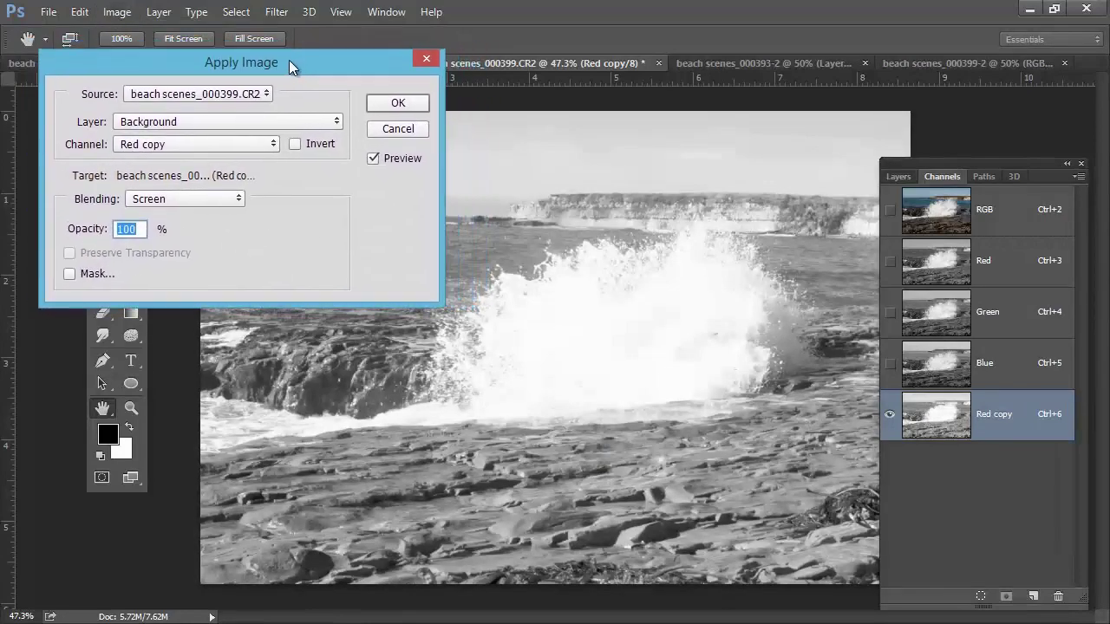
click(227, 201)
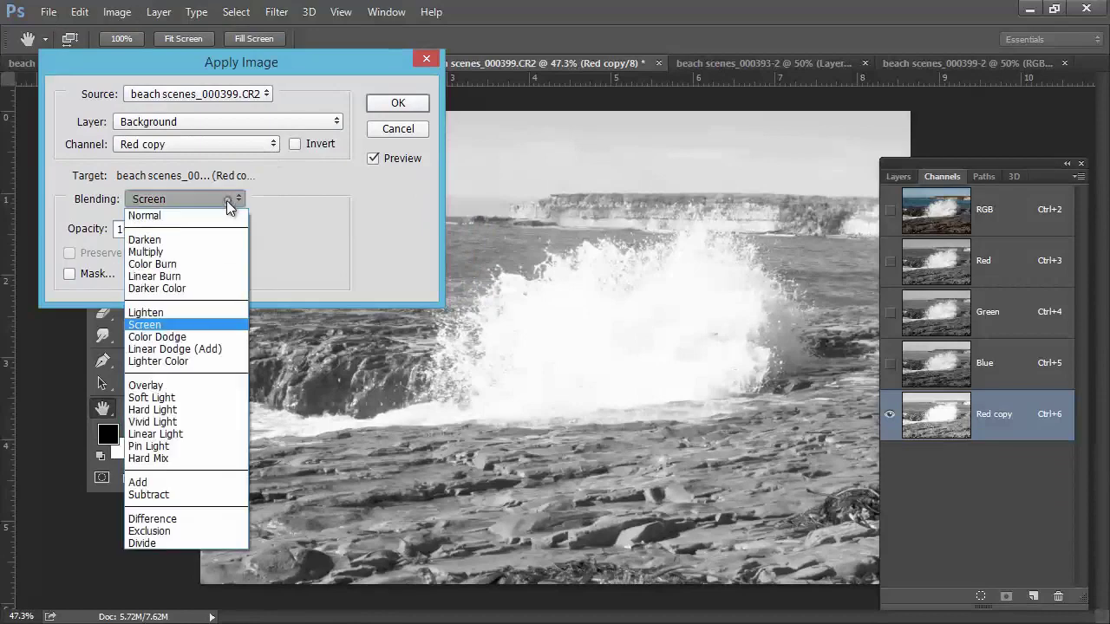
click(165, 252)
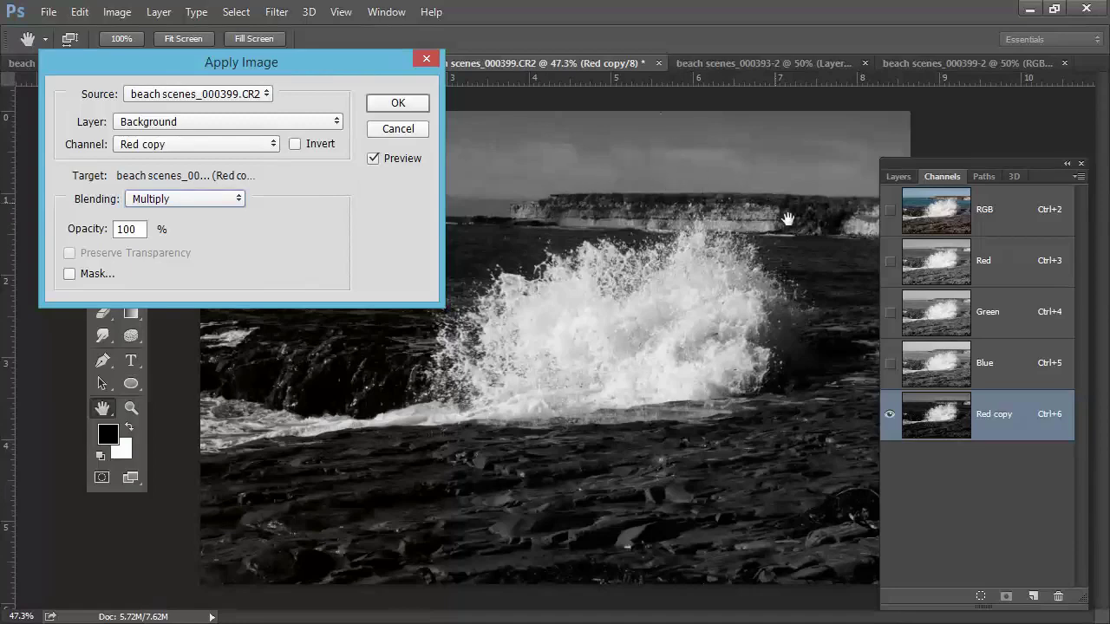
click(400, 106)
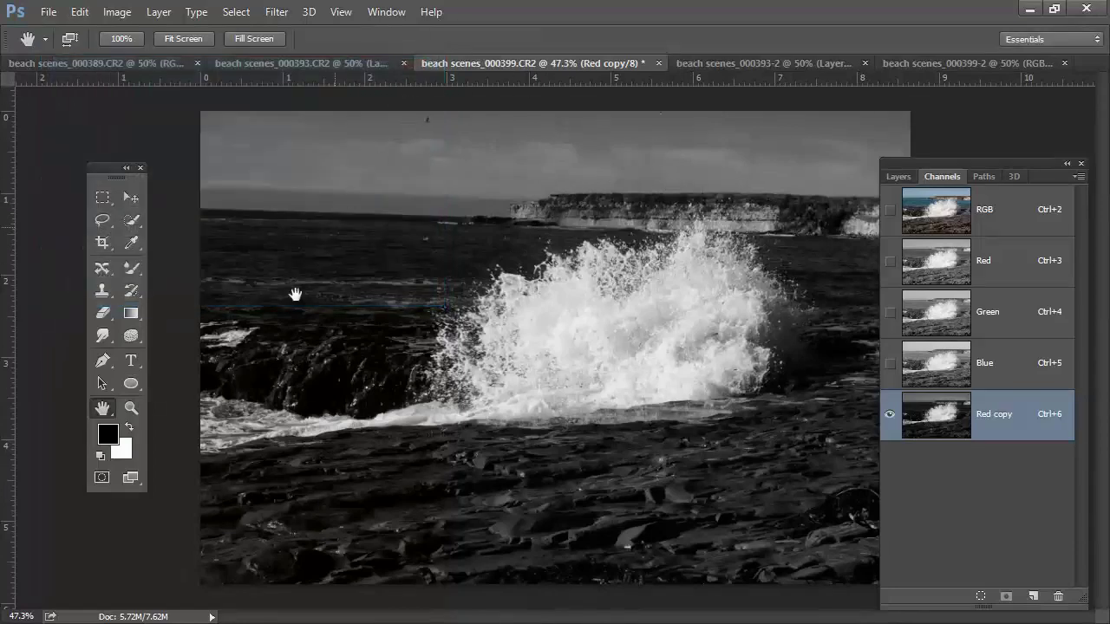
Run Apply Image again on the Red copy channel with Overlay blending at 100% opacity.
click(117, 12)
click(168, 260)
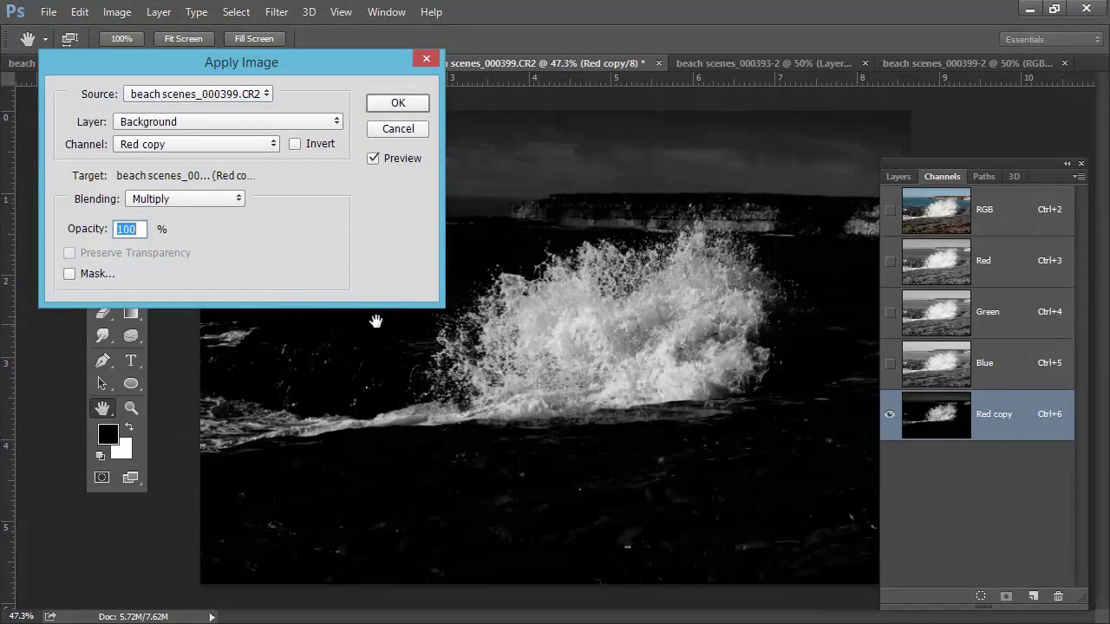
click(238, 201)
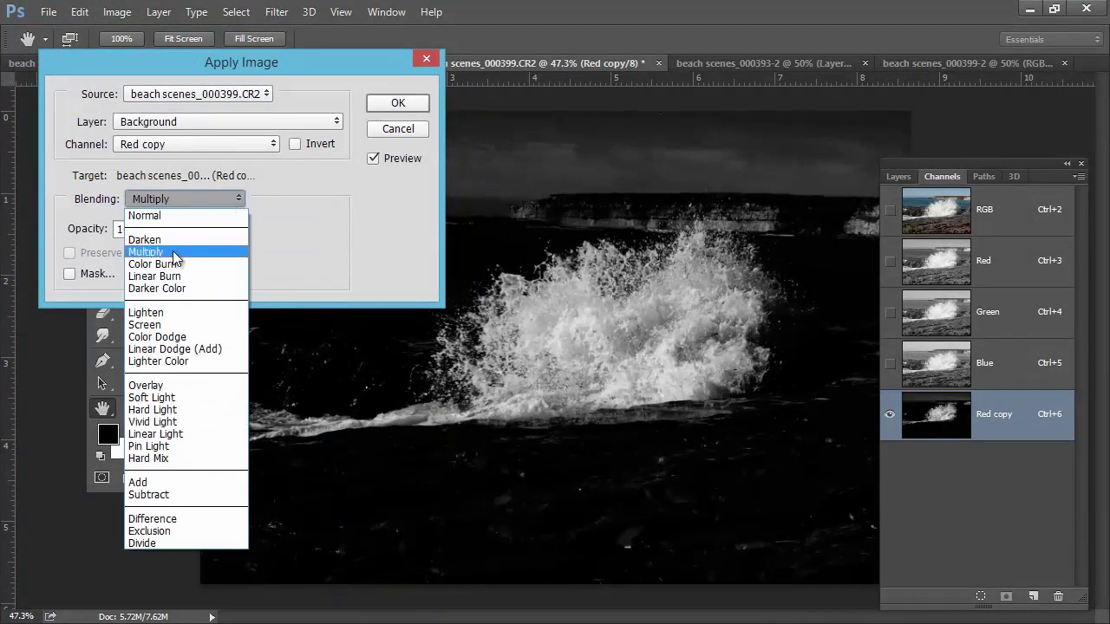
click(161, 385)
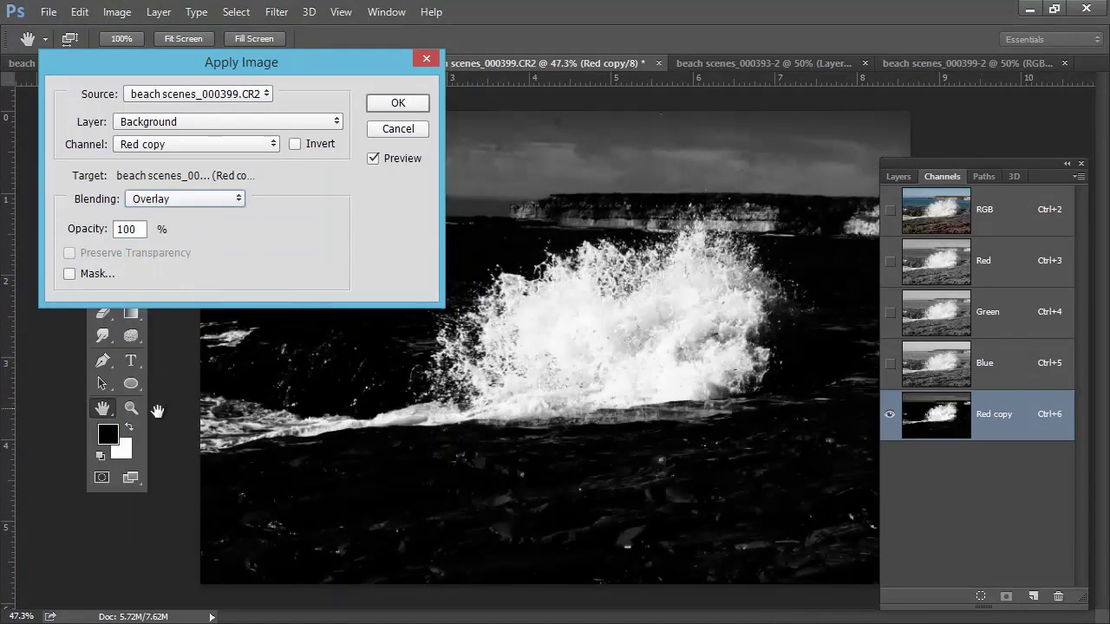
click(402, 105)
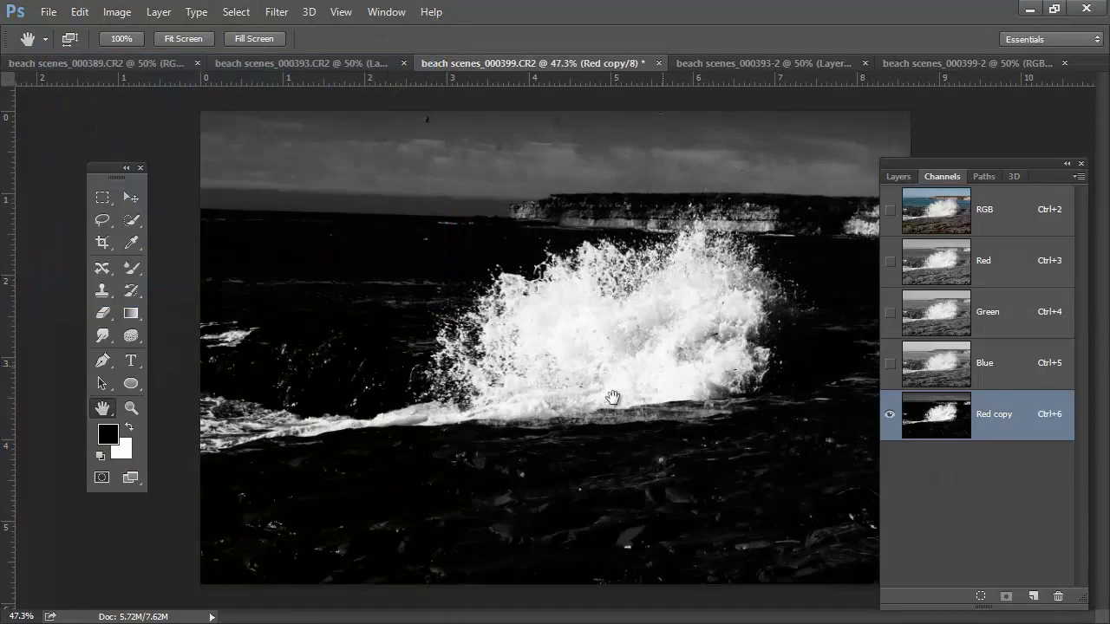
Apply the Red copy channel to itself with Apply Image, using Multiply blending at 100% opacity.
click(121, 16)
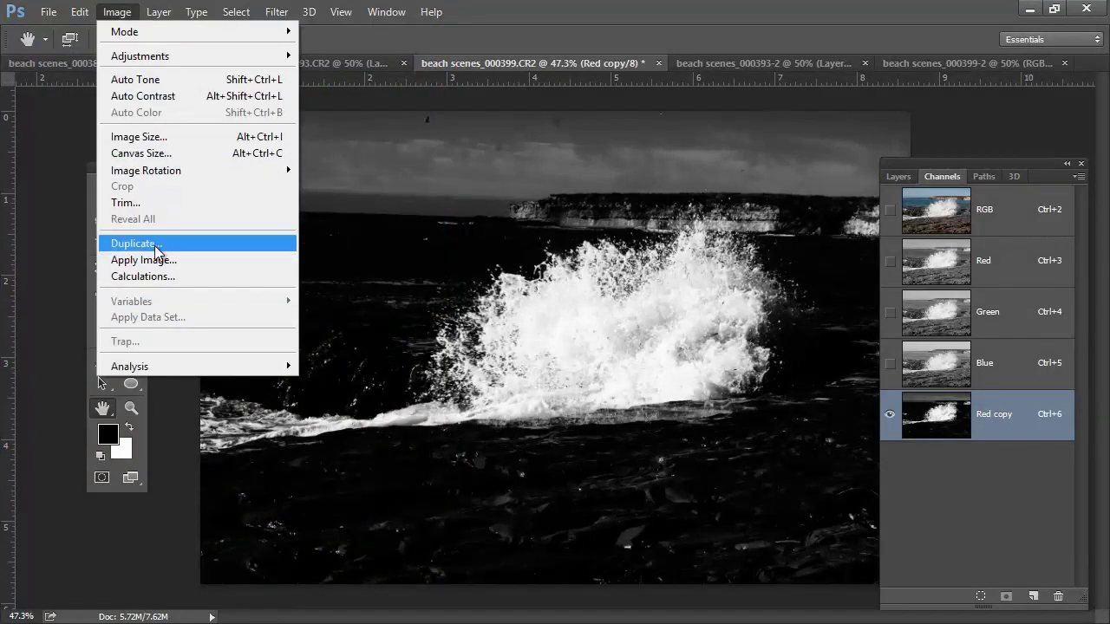
click(164, 273)
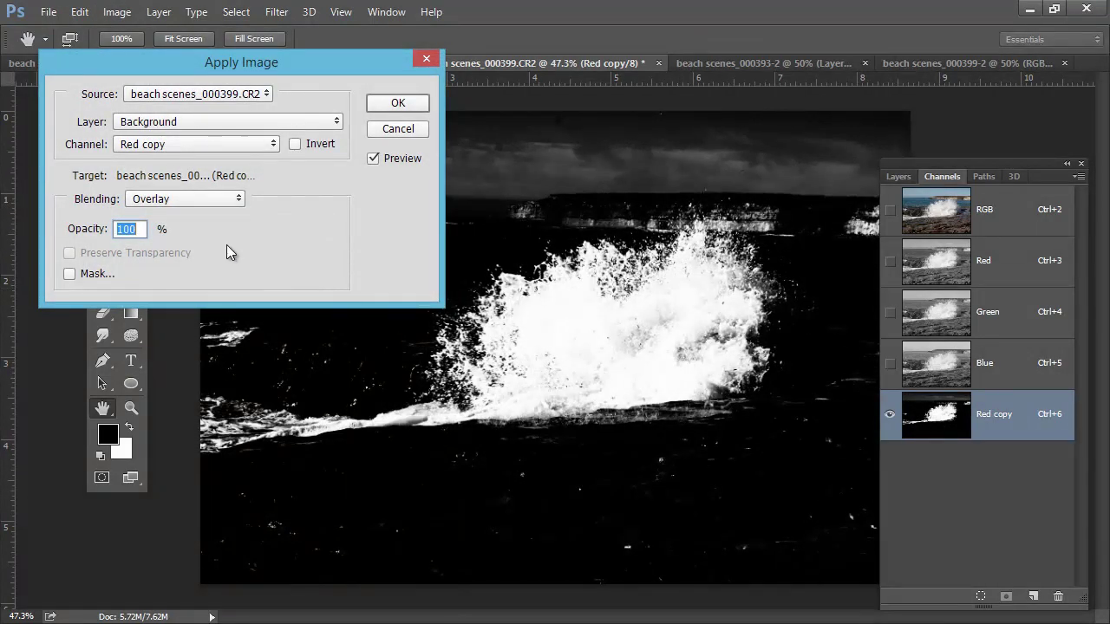
click(171, 202)
click(177, 254)
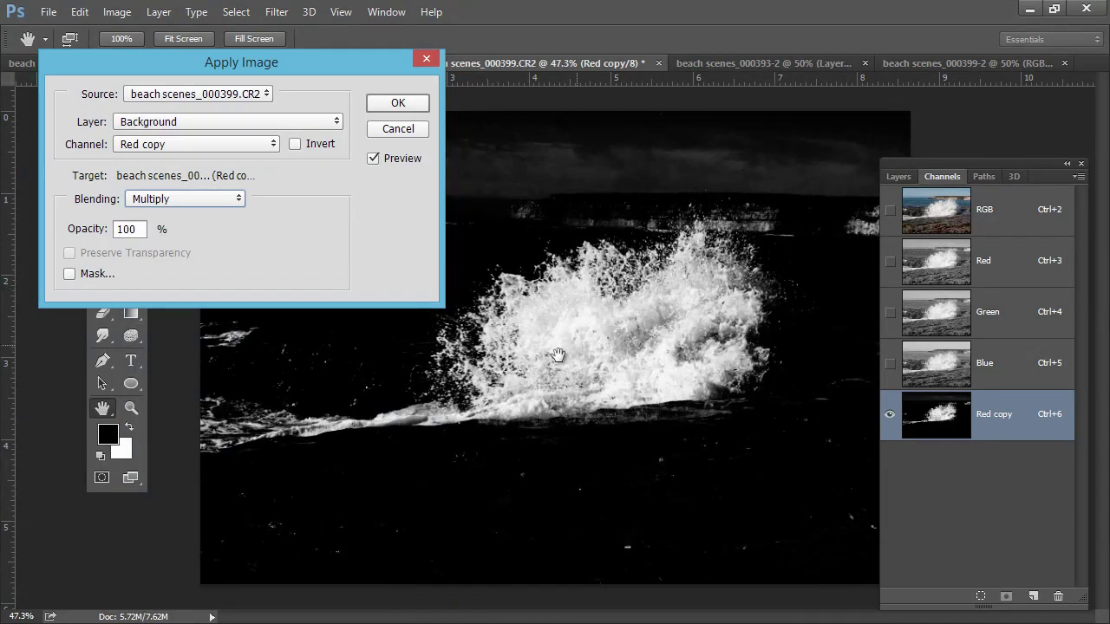
alt+scroll(649, 329, up, 5)
alt+scroll(658, 326, down, 2)
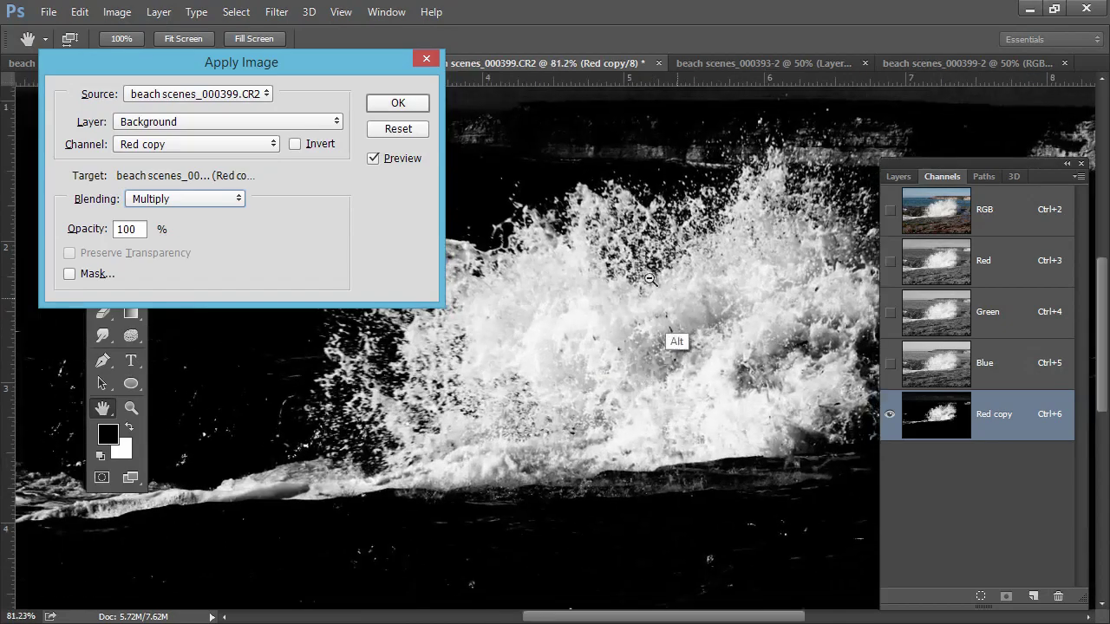
alt+scroll(662, 261, down, 5)
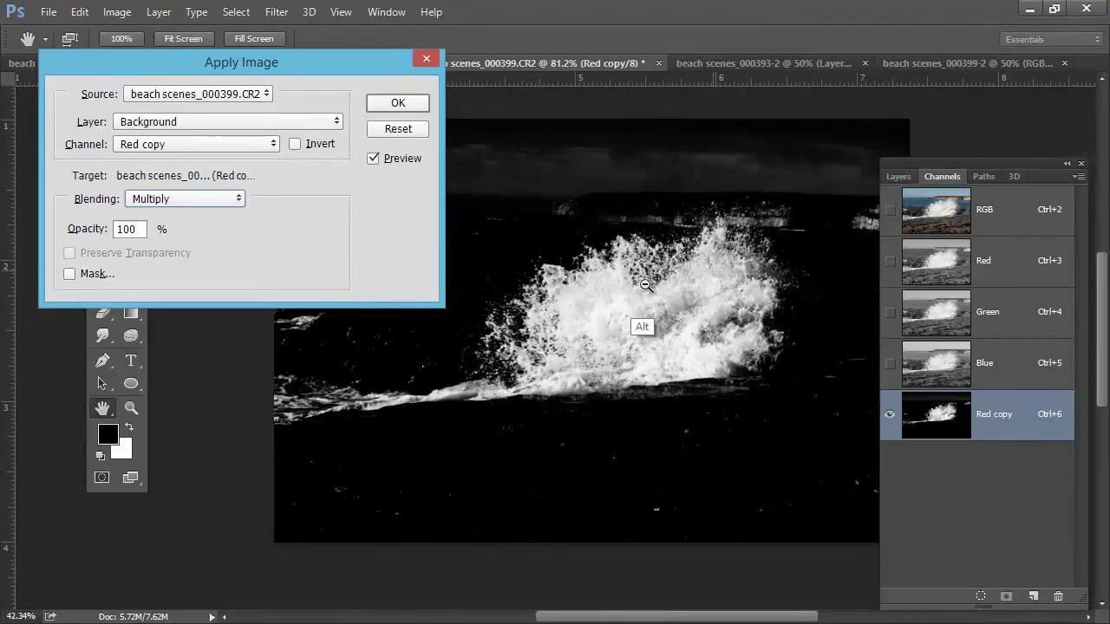
alt+scroll(690, 251, up, 1)
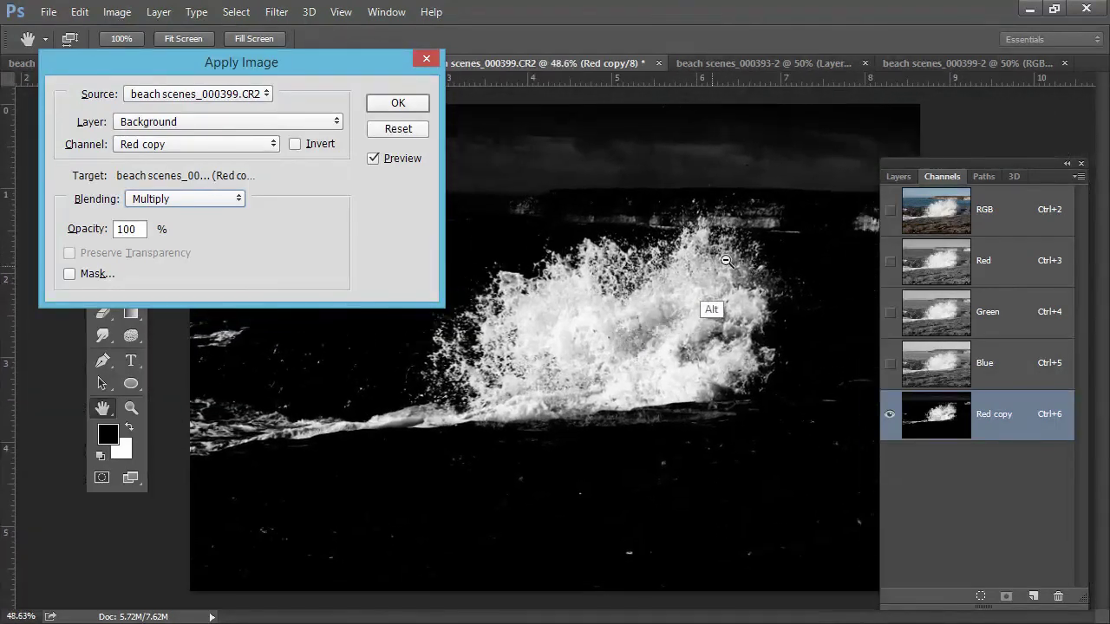
click(396, 106)
Switch from the Mixer Brush to the regular Brush Tool, in Overlay mode with a size of 193.
mouse_move(613, 303)
mouse_down()
mouse_move(511, 268)
mouse_move(595, 367)
mouse_move(651, 378)
mouse_up()
key(b)
right_click(137, 272)
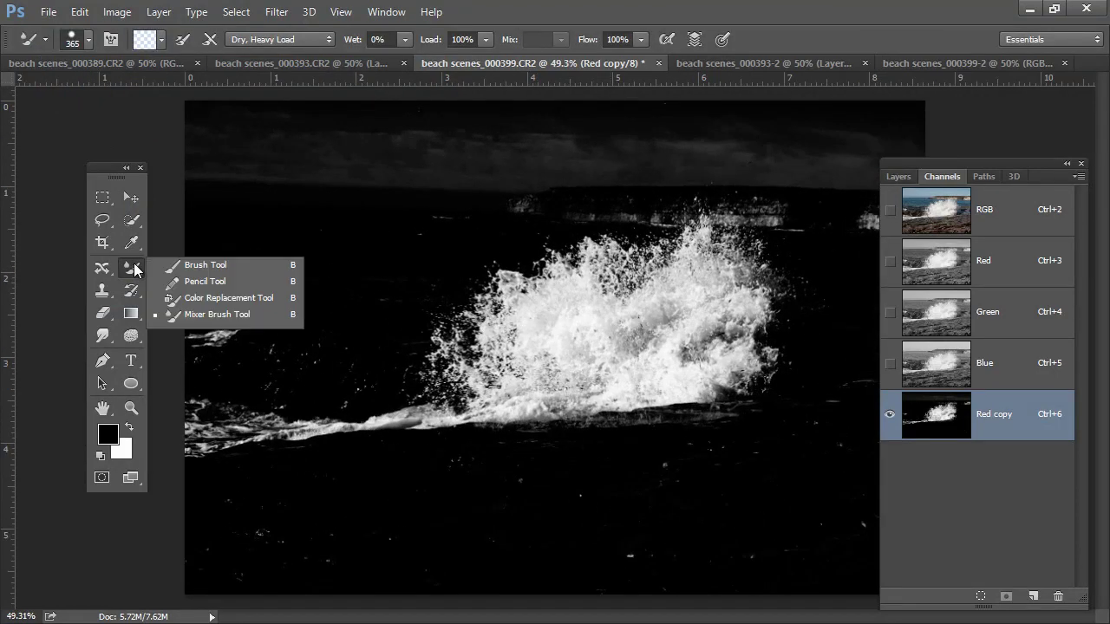
click(205, 268)
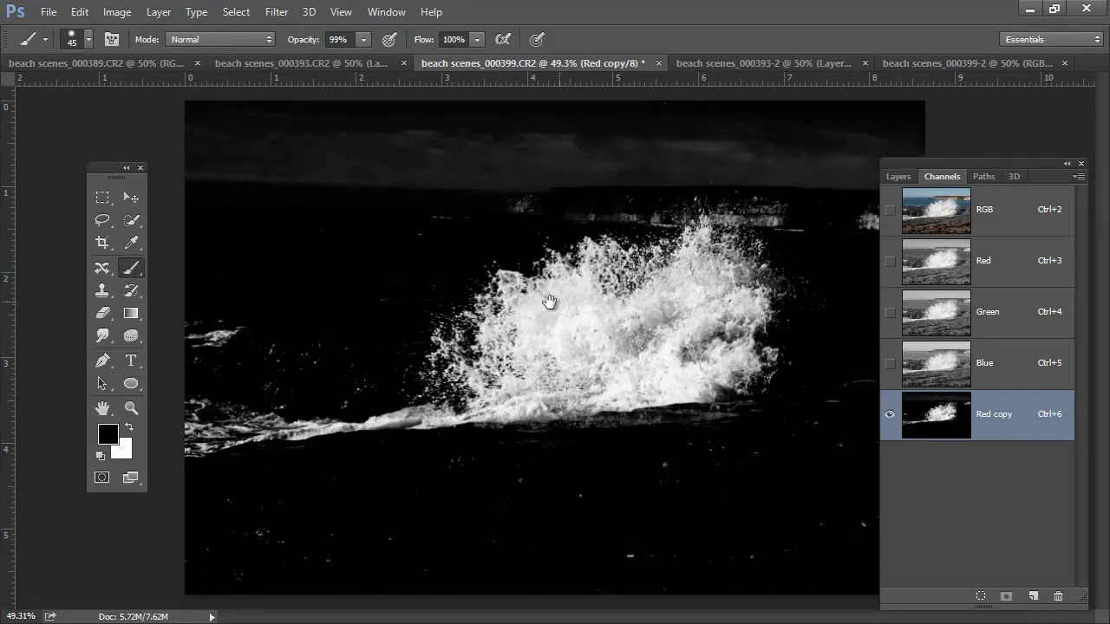
drag(514, 346, 575, 342)
drag(652, 319, 463, 349)
click(243, 41)
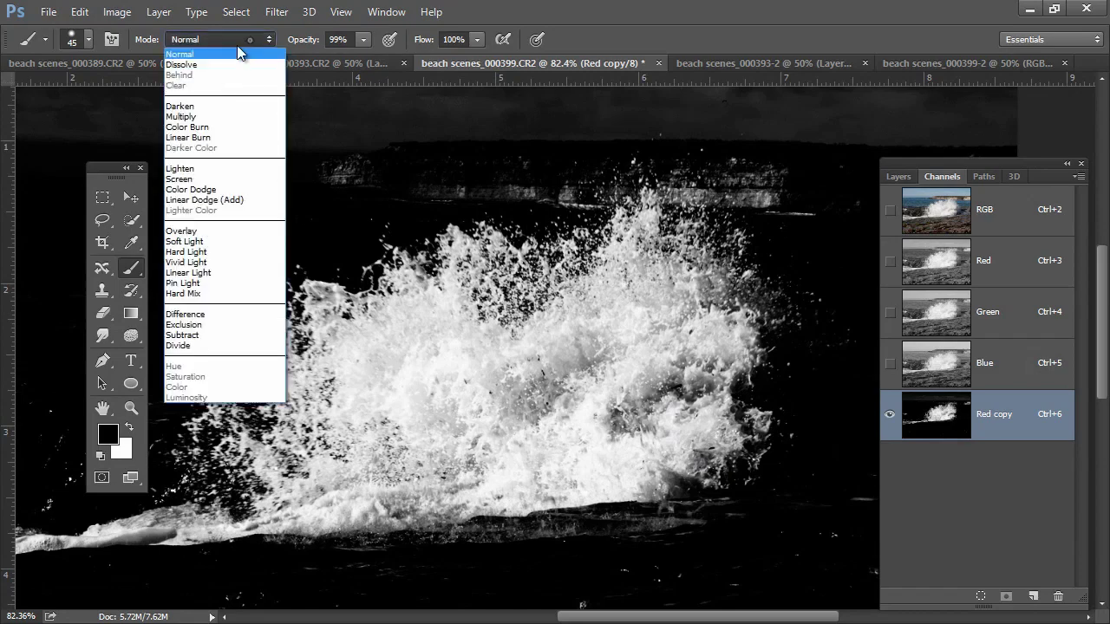
click(204, 231)
alt+right_click(311, 187)
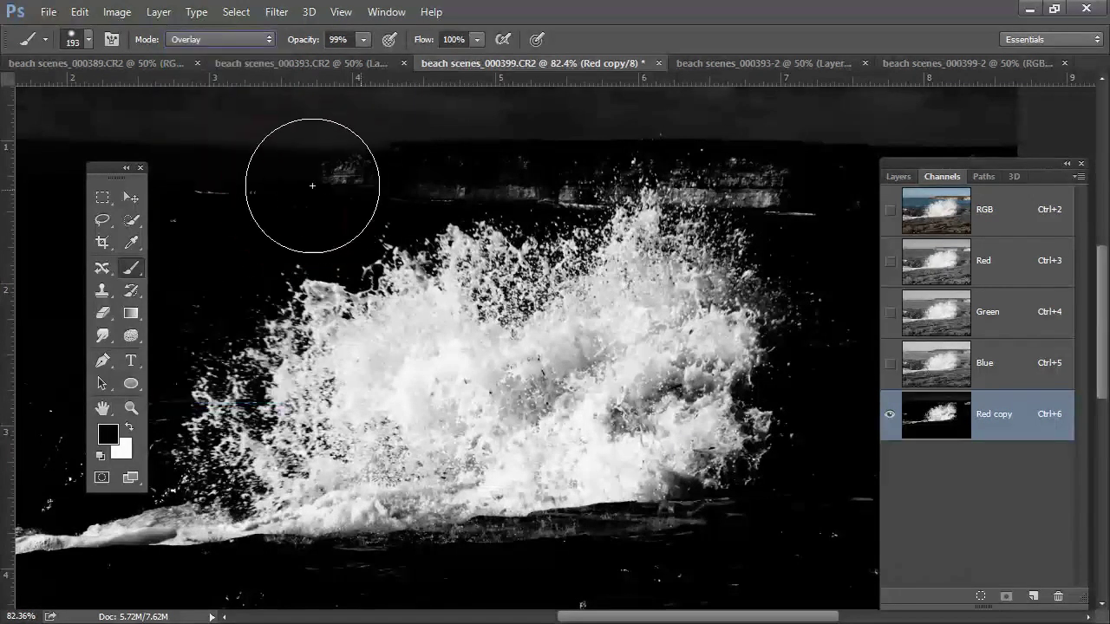
Paint black in Overlay mode over the sky, cliffs, sea and rocks around the splash in the Red copy channel.
mouse_move(286, 186)
mouse_down()
mouse_move(534, 140)
mouse_move(733, 131)
mouse_move(840, 191)
mouse_up()
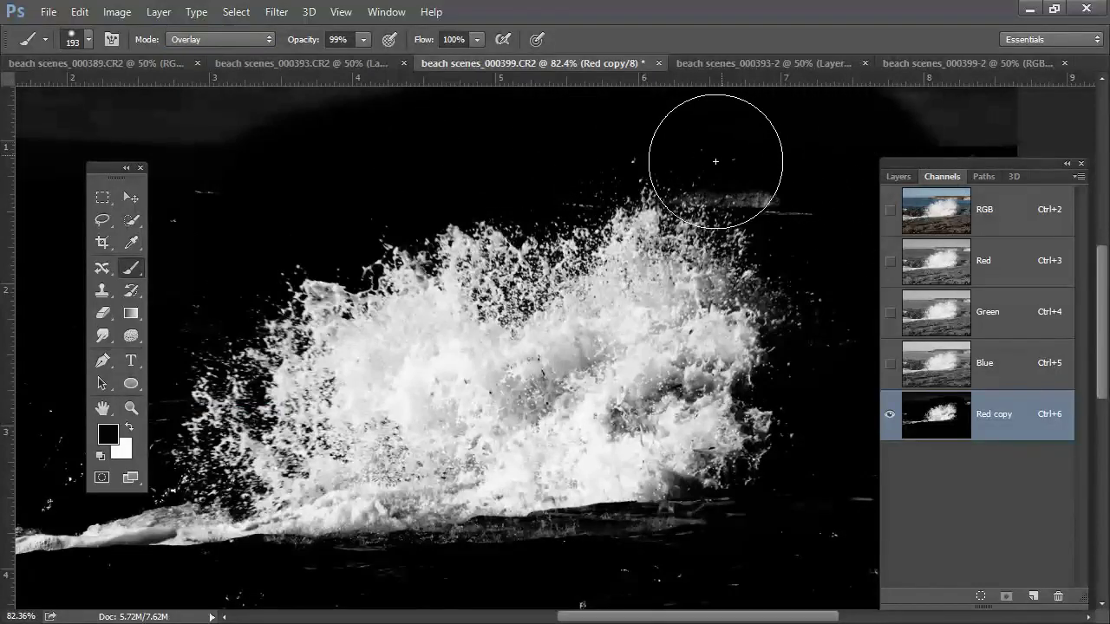
mouse_move(723, 161)
mouse_down()
mouse_move(916, 183)
mouse_move(810, 302)
mouse_move(823, 365)
mouse_up()
mouse_move(719, 483)
mouse_down()
mouse_move(691, 292)
mouse_move(679, 290)
mouse_up()
mouse_move(663, 372)
mouse_down()
mouse_move(541, 473)
mouse_move(247, 504)
mouse_up()
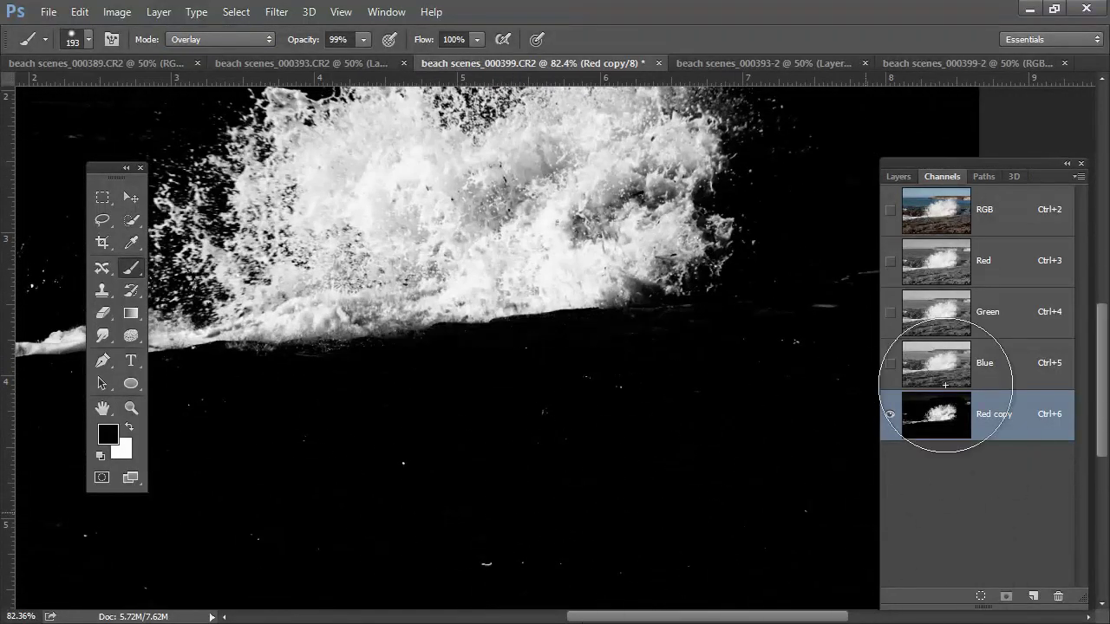
mouse_move(806, 490)
mouse_down()
mouse_move(849, 464)
mouse_move(864, 520)
mouse_up()
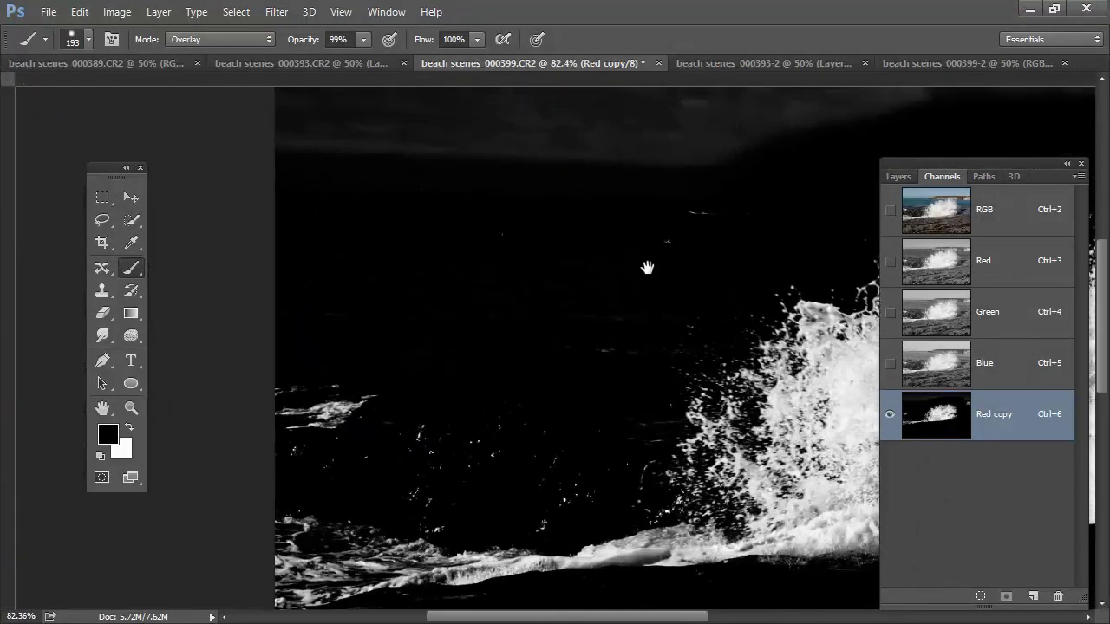
mouse_move(733, 149)
mouse_down()
mouse_move(472, 270)
mouse_move(539, 178)
mouse_move(512, 271)
mouse_up()
drag(689, 208, 551, 217)
mouse_move(779, 240)
mouse_down()
mouse_move(561, 250)
mouse_move(560, 271)
mouse_move(381, 263)
mouse_move(542, 205)
mouse_move(354, 200)
mouse_move(266, 351)
mouse_move(383, 323)
mouse_move(420, 354)
mouse_move(341, 398)
mouse_move(341, 468)
mouse_up()
drag(790, 444, 758, 334)
drag(619, 480, 631, 455)
Set the brush to Normal mode at 100% opacity and paint black over the foam and specks left of the splash.
drag(309, 44, 358, 39)
click(255, 38)
click(205, 71)
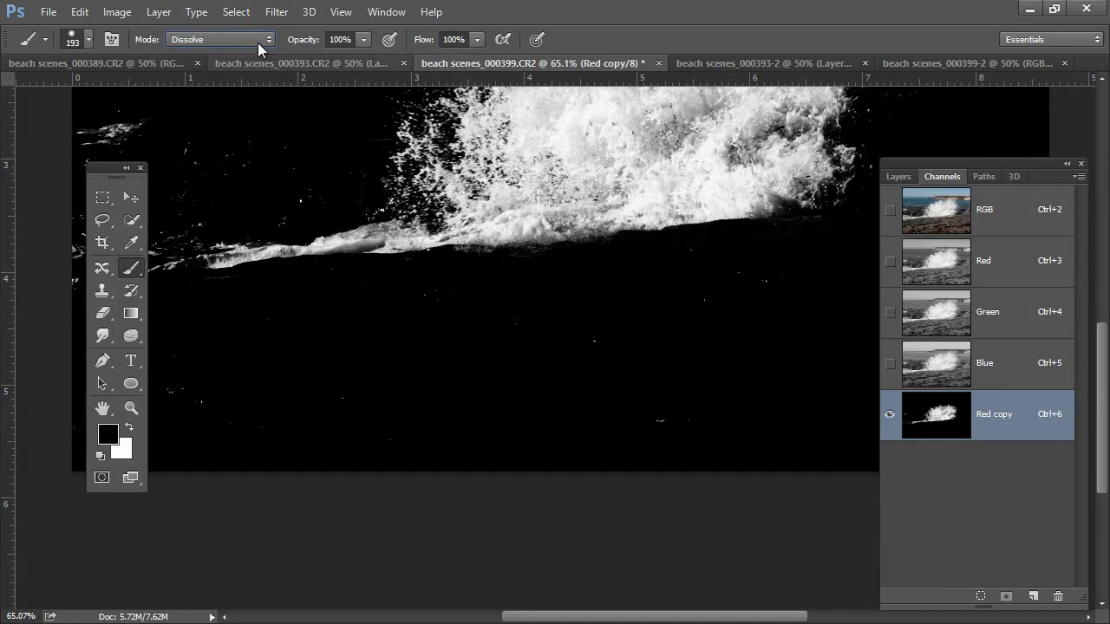
click(258, 42)
click(227, 52)
mouse_move(297, 251)
mouse_down()
mouse_move(508, 359)
mouse_move(422, 346)
mouse_up()
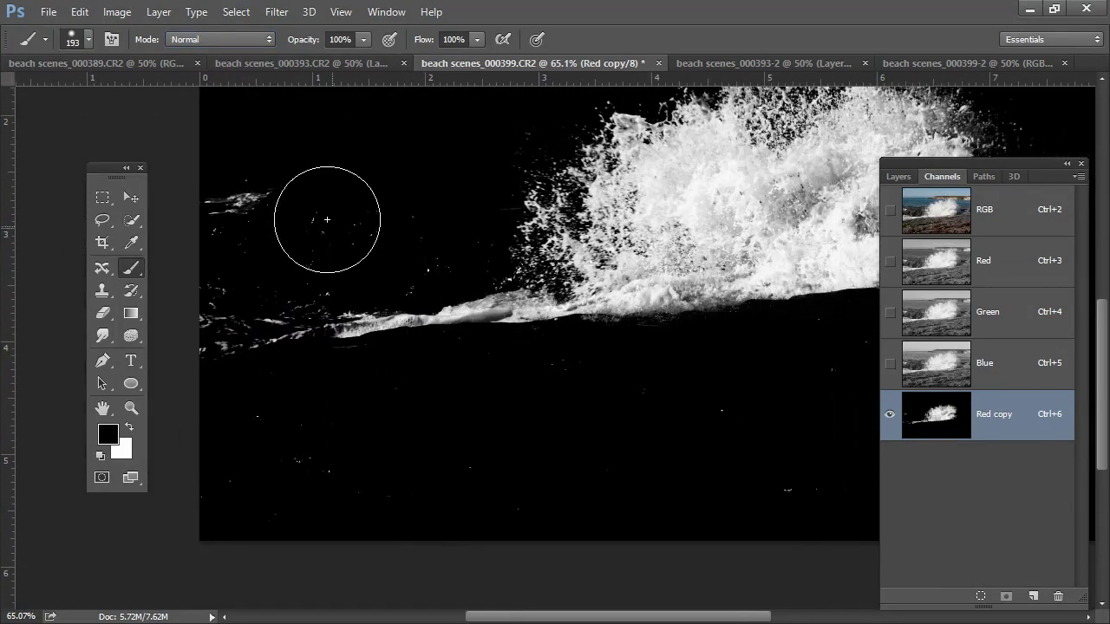
mouse_move(205, 267)
mouse_down()
mouse_move(210, 328)
mouse_move(334, 347)
mouse_up()
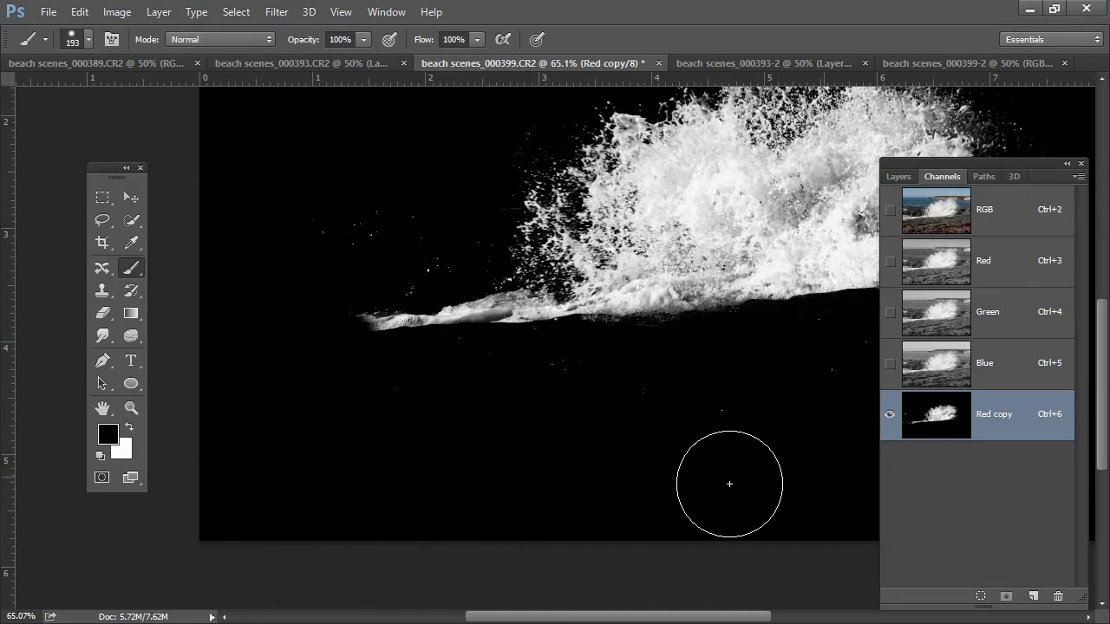
mouse_move(426, 194)
mouse_down()
mouse_move(370, 225)
mouse_move(391, 228)
mouse_move(395, 330)
mouse_move(403, 290)
mouse_move(452, 316)
mouse_move(446, 355)
mouse_up()
mouse_move(530, 339)
mouse_down()
mouse_move(507, 305)
mouse_move(515, 325)
mouse_move(549, 312)
mouse_up()
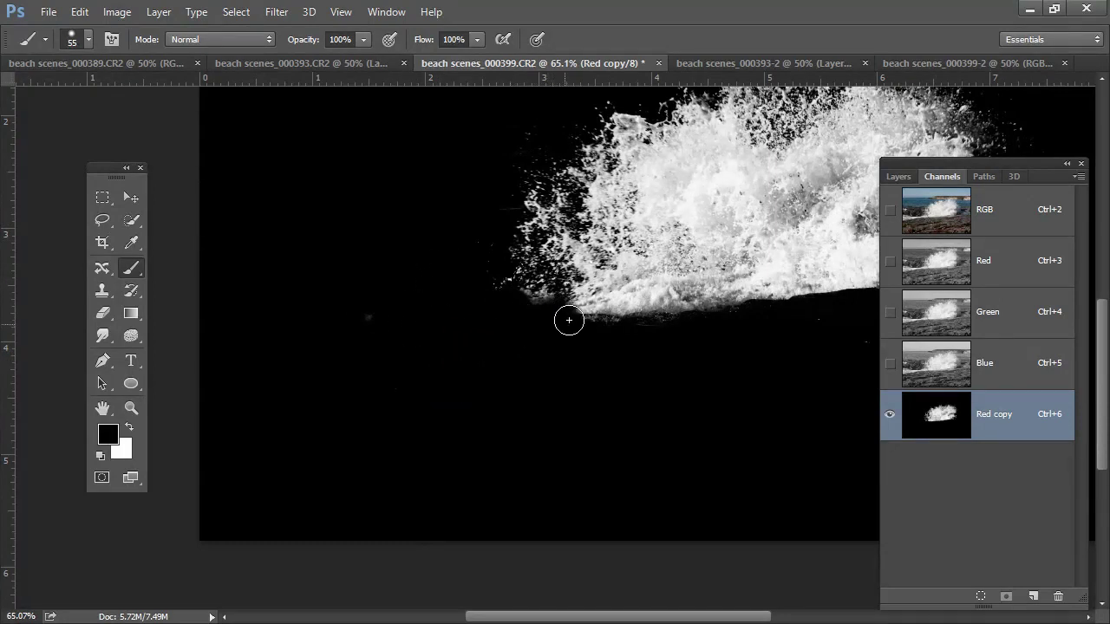
Paint black over the stray specks above and to the right of the splash with the brush enlarged to 138.
mouse_move(538, 371)
mouse_down()
mouse_move(303, 533)
mouse_move(149, 512)
mouse_up()
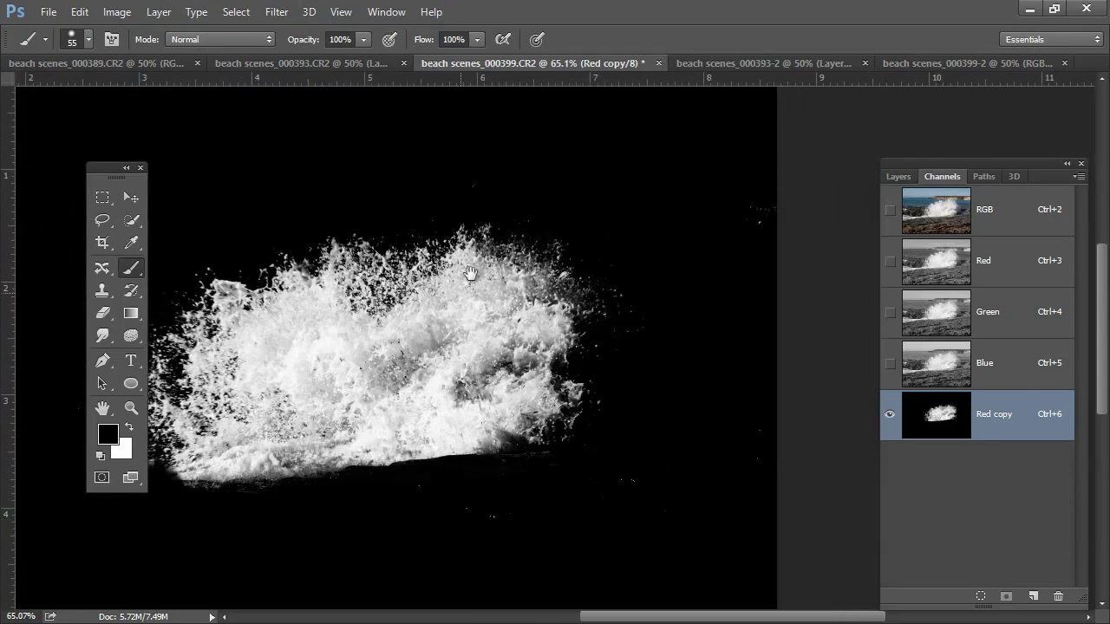
drag(488, 147, 515, 139)
drag(620, 215, 744, 241)
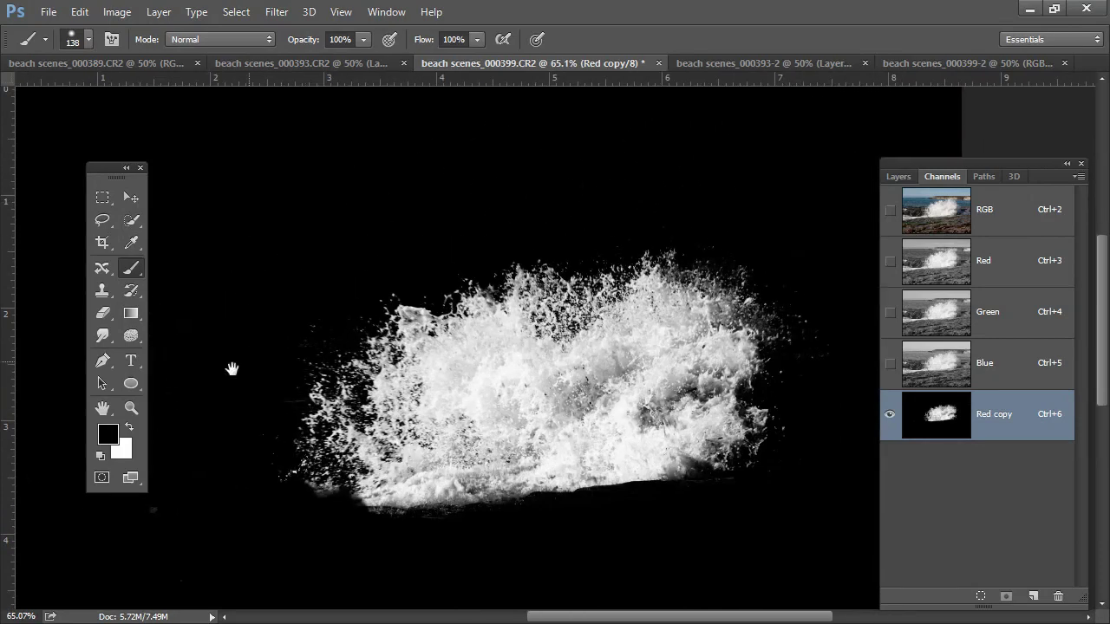
mouse_move(216, 367)
mouse_down()
mouse_move(407, 241)
mouse_move(397, 249)
mouse_up()
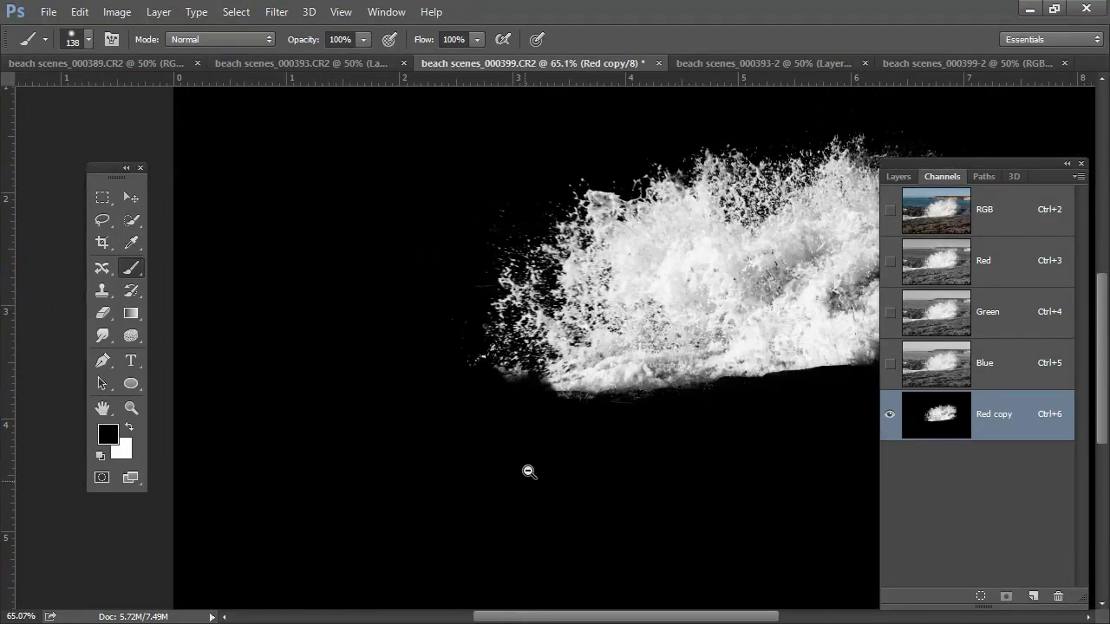
drag(528, 469, 668, 467)
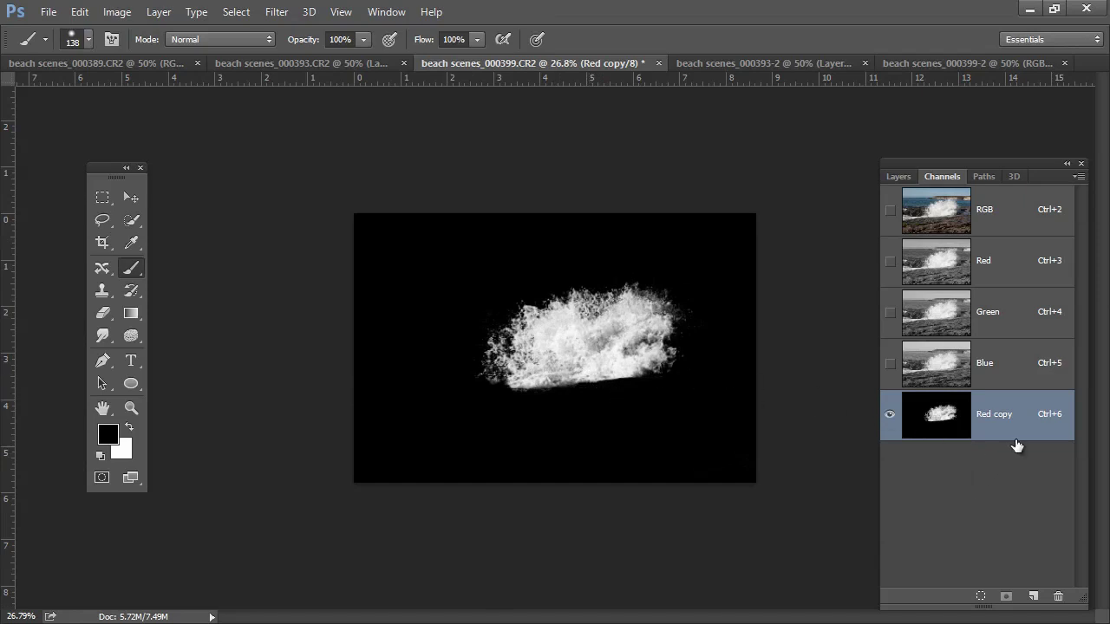
Load the Red copy channel as a selection, copy the splash from the RGB image to a new layer, and hide the Background.
ctrl+click(935, 423)
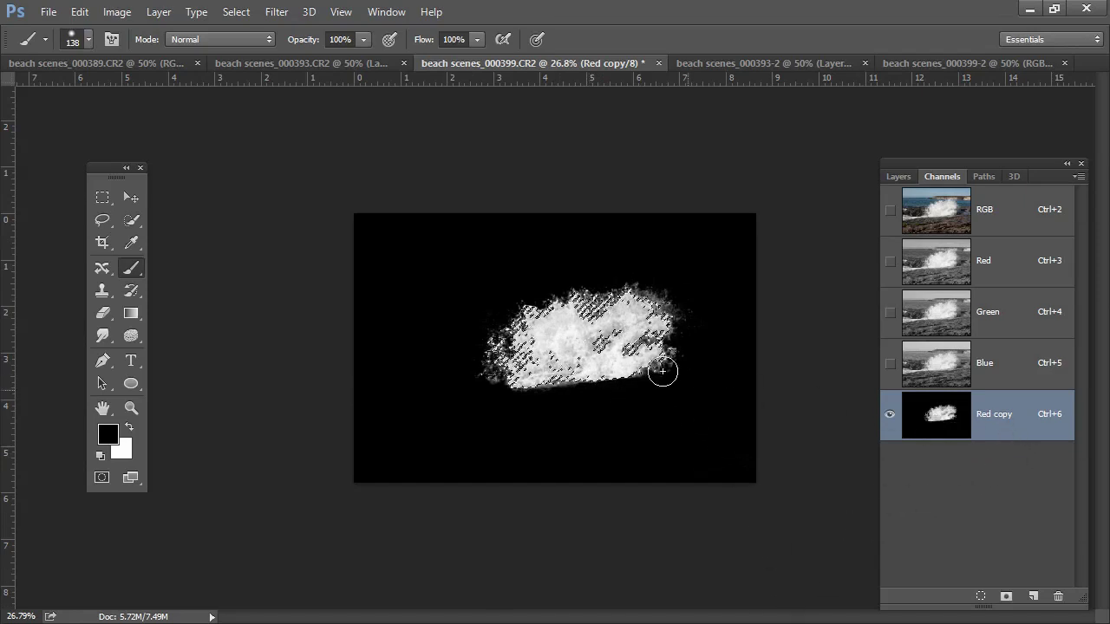
click(971, 206)
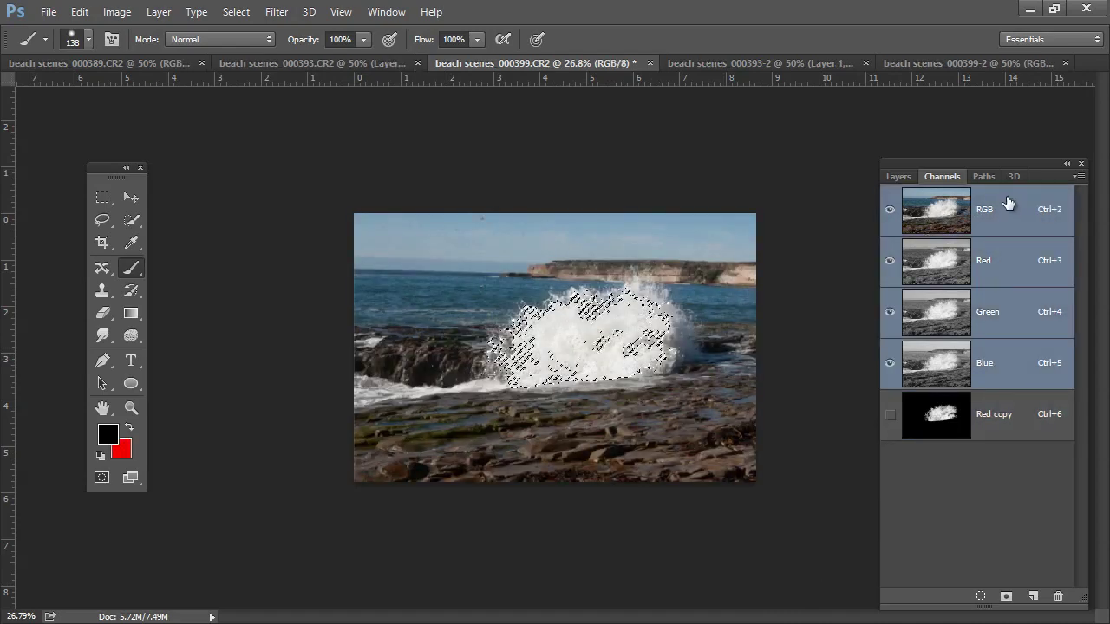
click(898, 176)
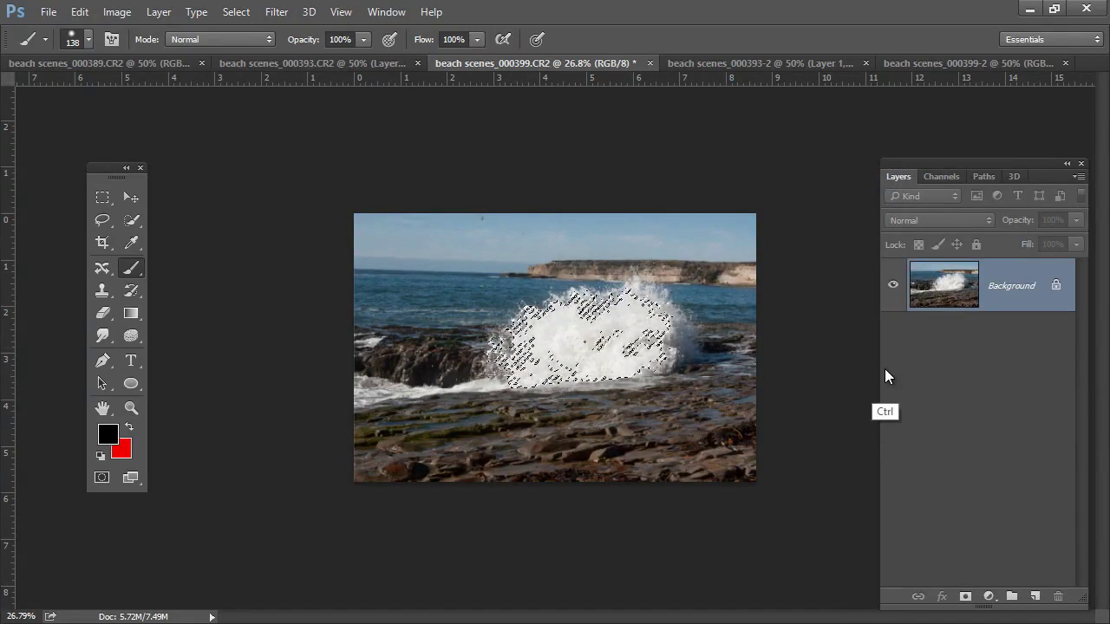
key(ctrl+j)
key(ctrl+d)
click(893, 338)
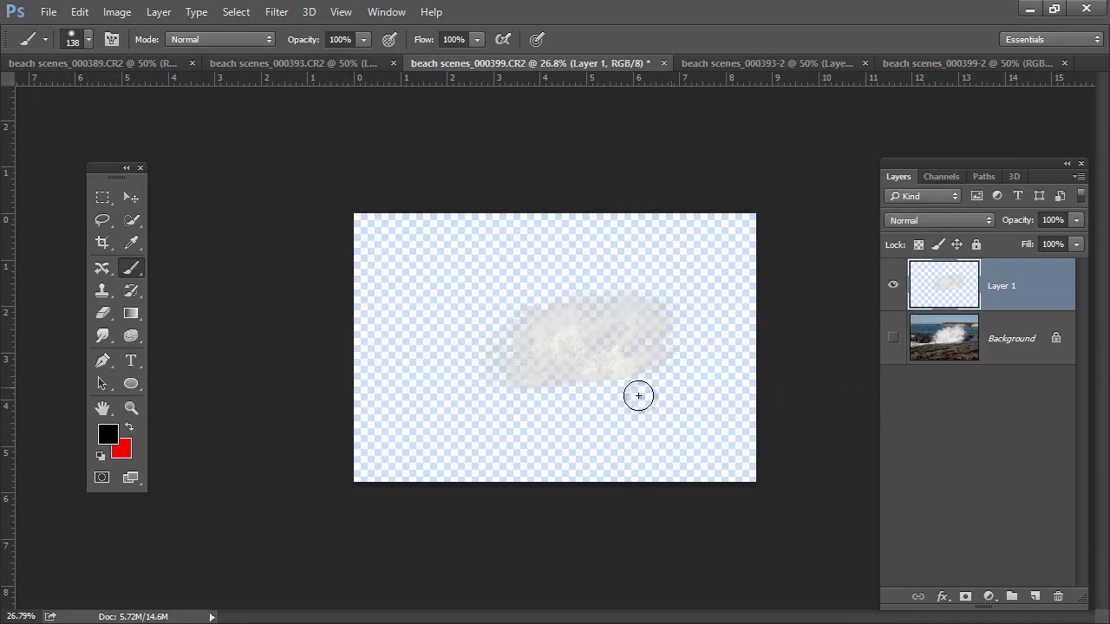
scroll(672, 364, up, 5)
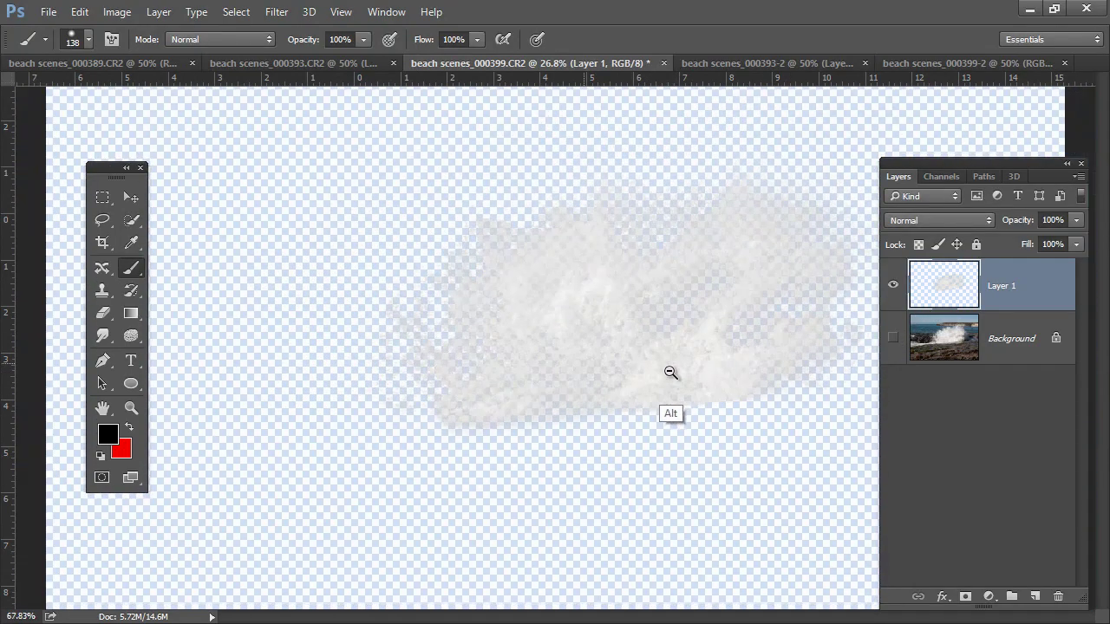
scroll(667, 373, down, 2)
Add a new layer between the Background and the splash layer and fill it with 50% Gray.
click(953, 338)
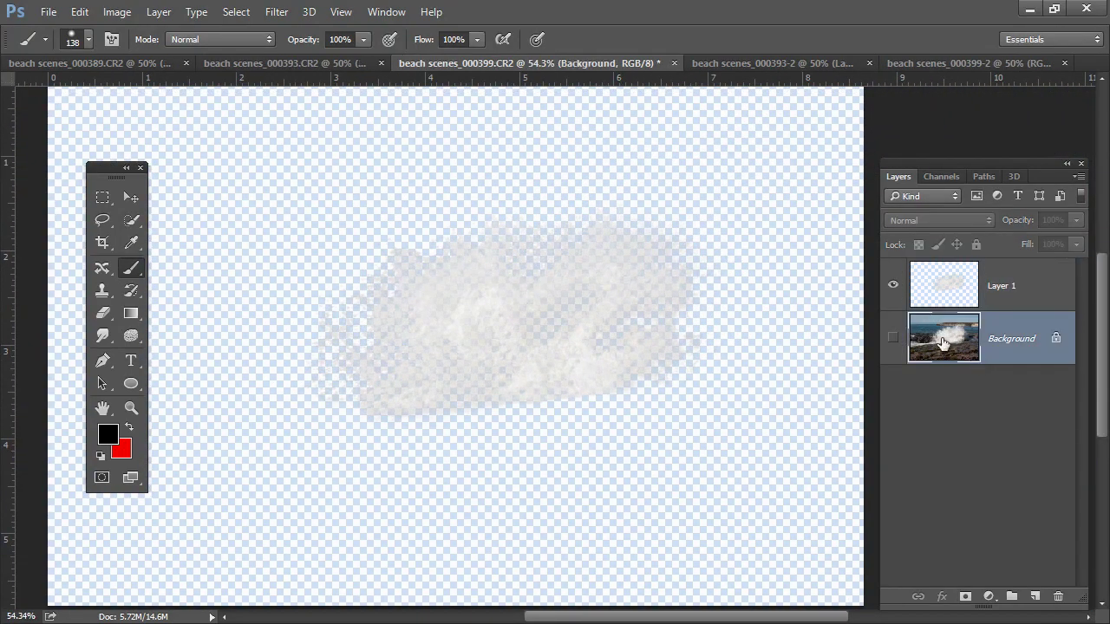
click(1034, 597)
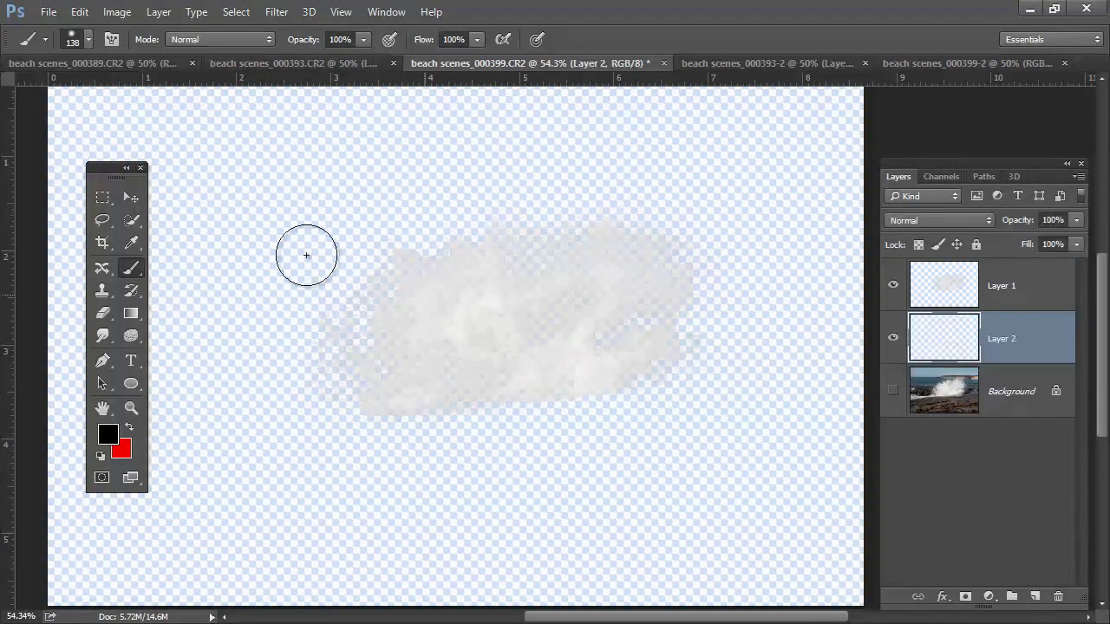
click(80, 12)
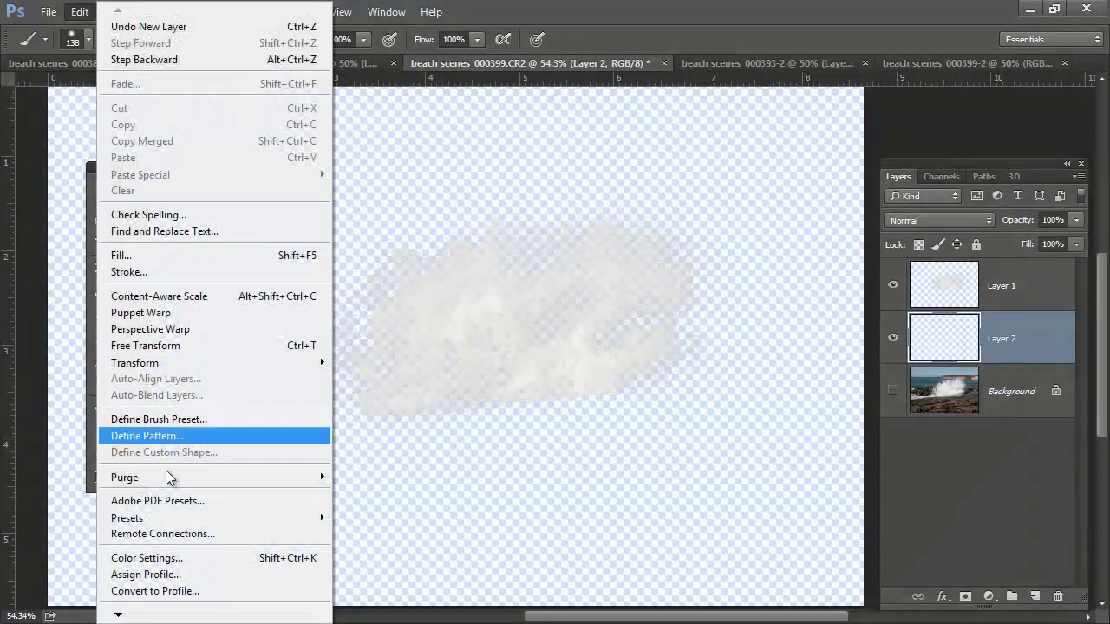
click(186, 257)
click(925, 189)
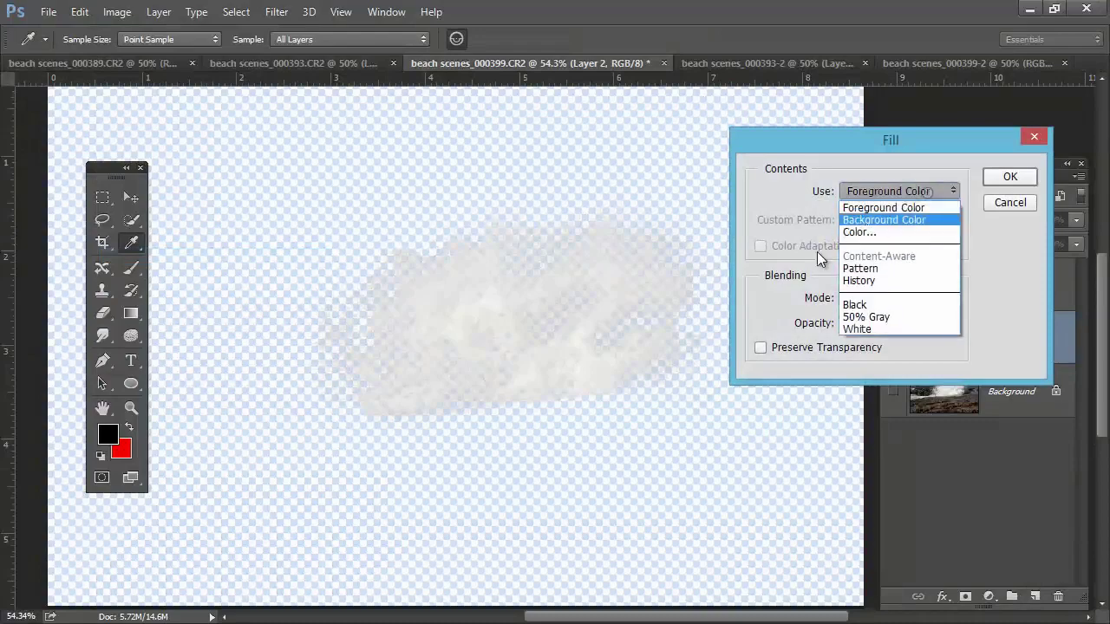
click(874, 315)
click(1009, 177)
key(b)
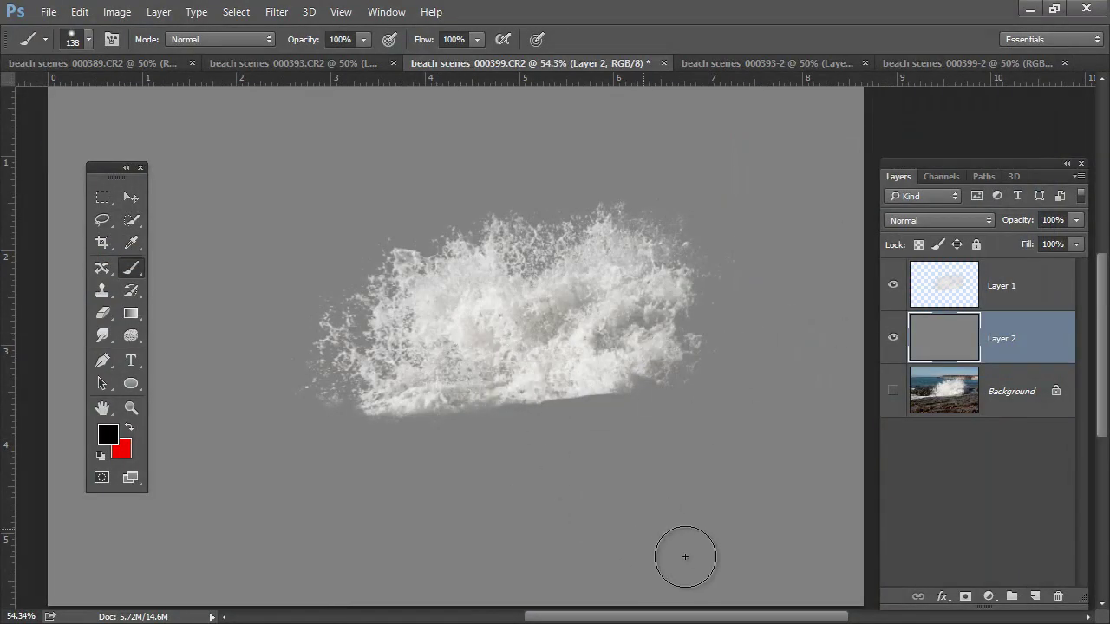
Hide the gray layer and activate the Mixer Brush Tool with the splash layer, Layer 1, as its target.
click(893, 338)
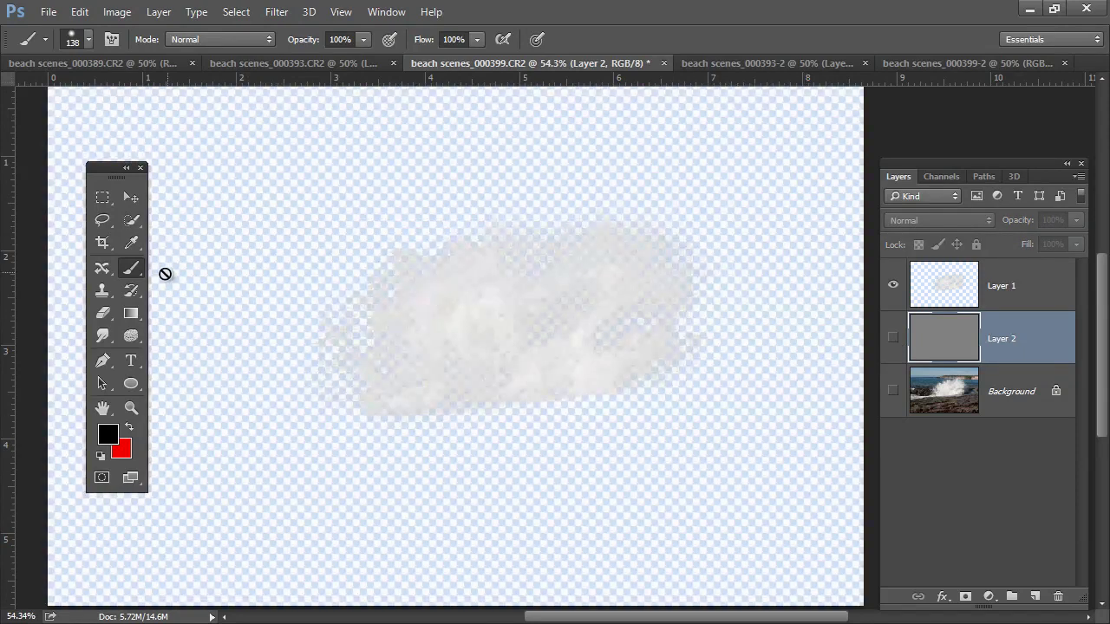
right_click(140, 289)
right_click(138, 265)
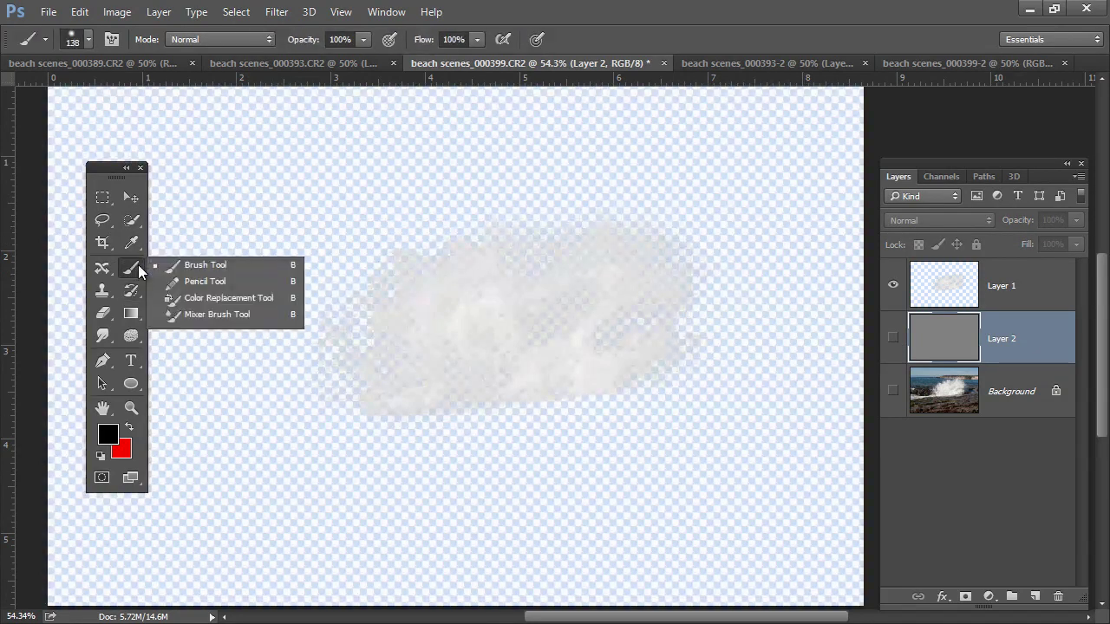
click(229, 313)
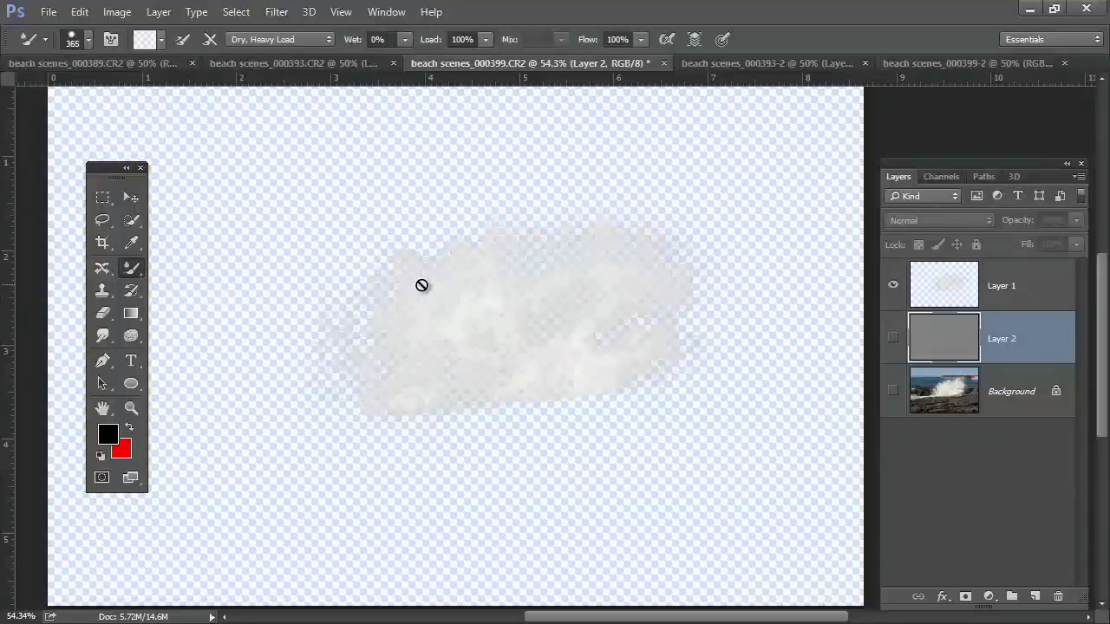
click(932, 291)
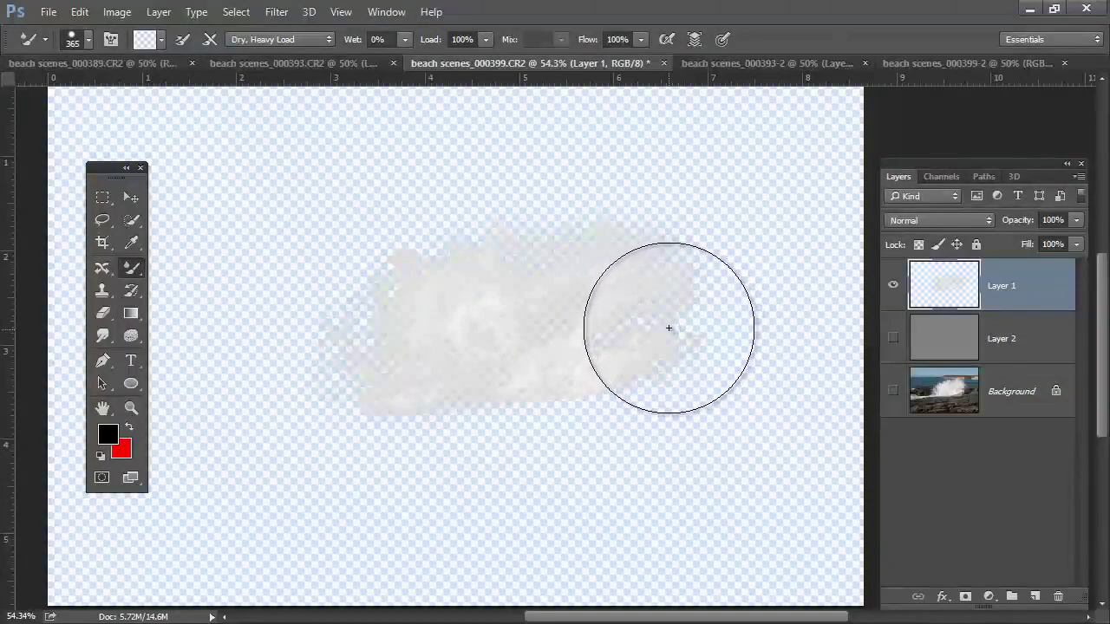
Enlarge the Mixer Brush to 1049 so it encloses the whole splash and choose the Dry, Heavy Load blending preset.
drag(495, 300, 637, 312)
drag(520, 321, 541, 330)
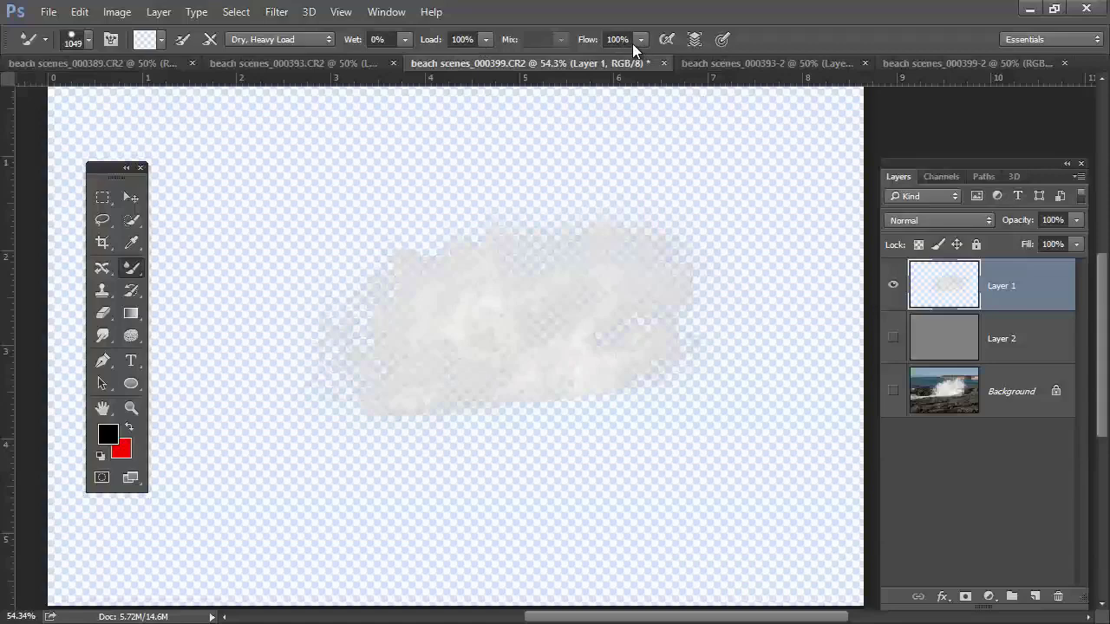
click(328, 38)
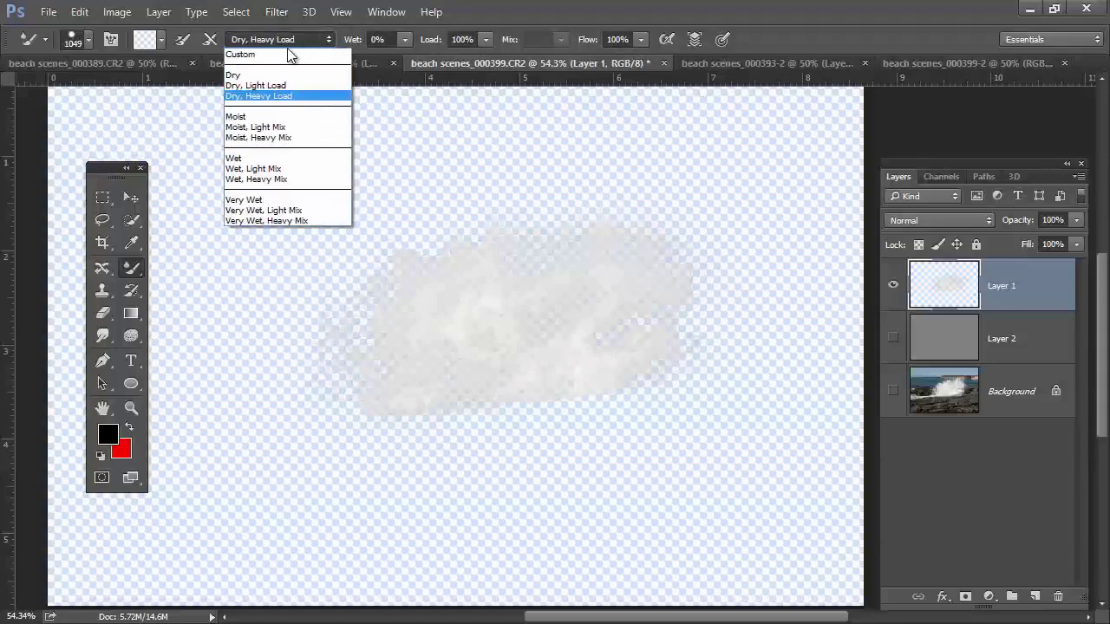
click(264, 97)
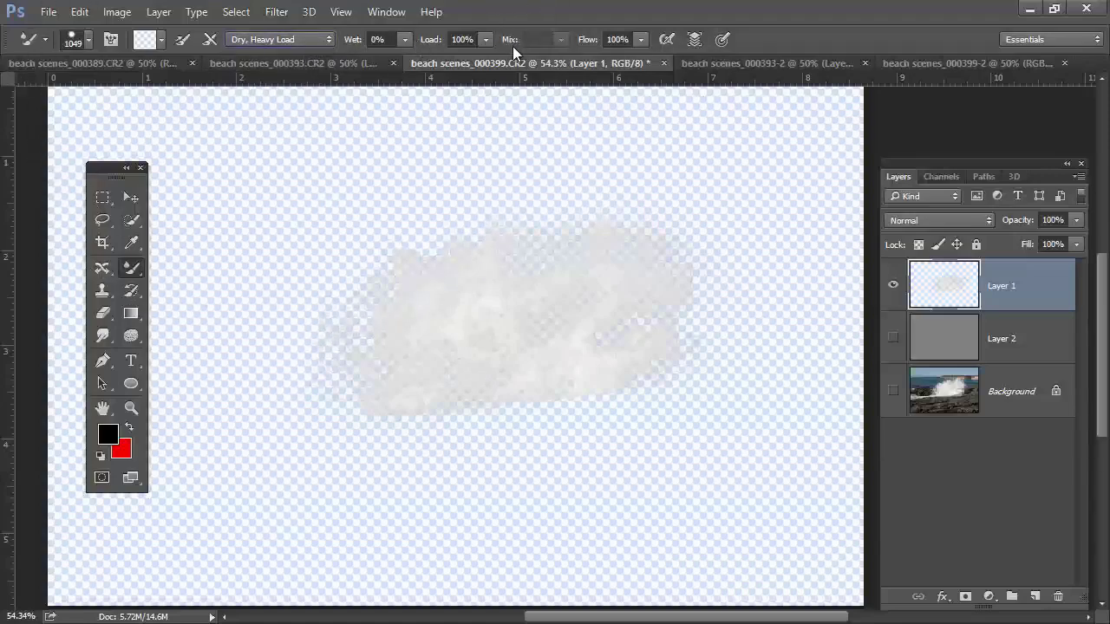
Load the Mixer Brush with the whole splash by sampling it at its centre on Layer 1.
click(161, 45)
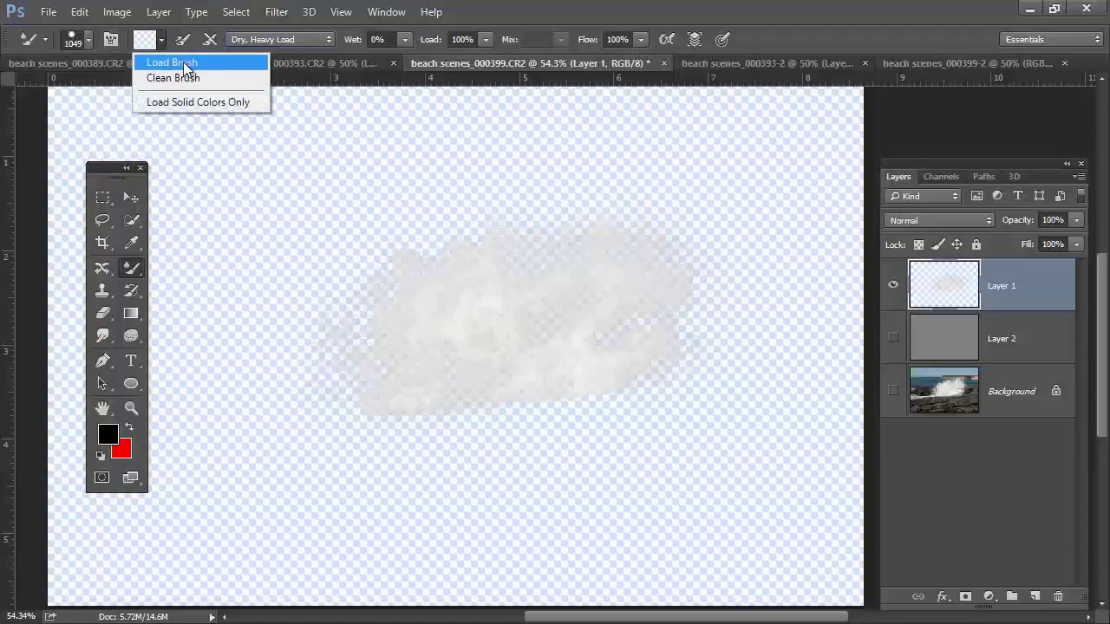
click(182, 70)
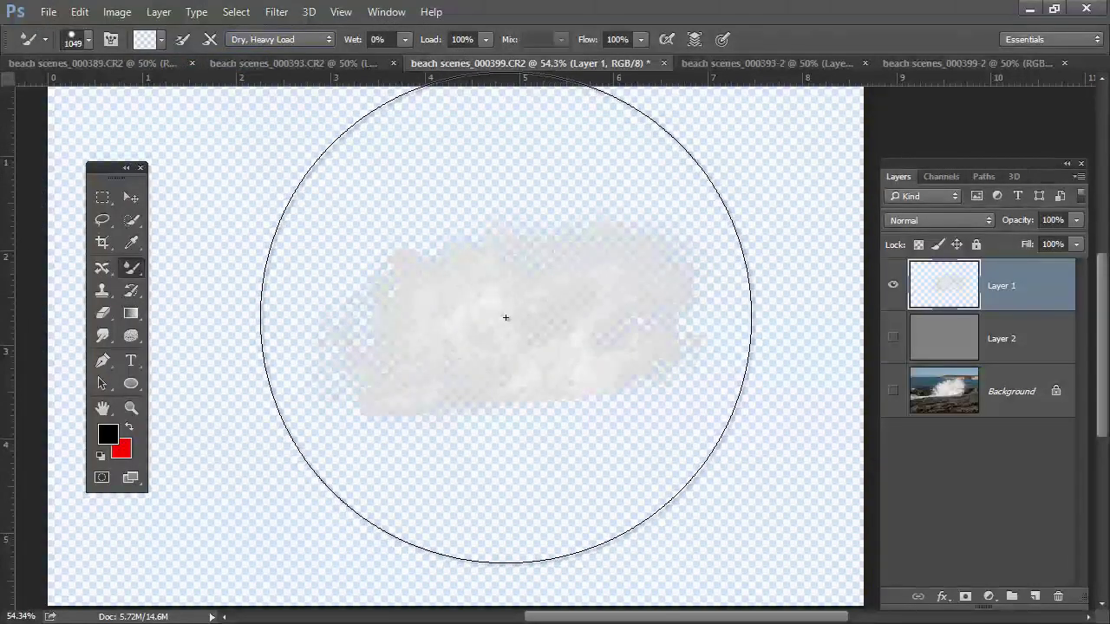
key(alt)
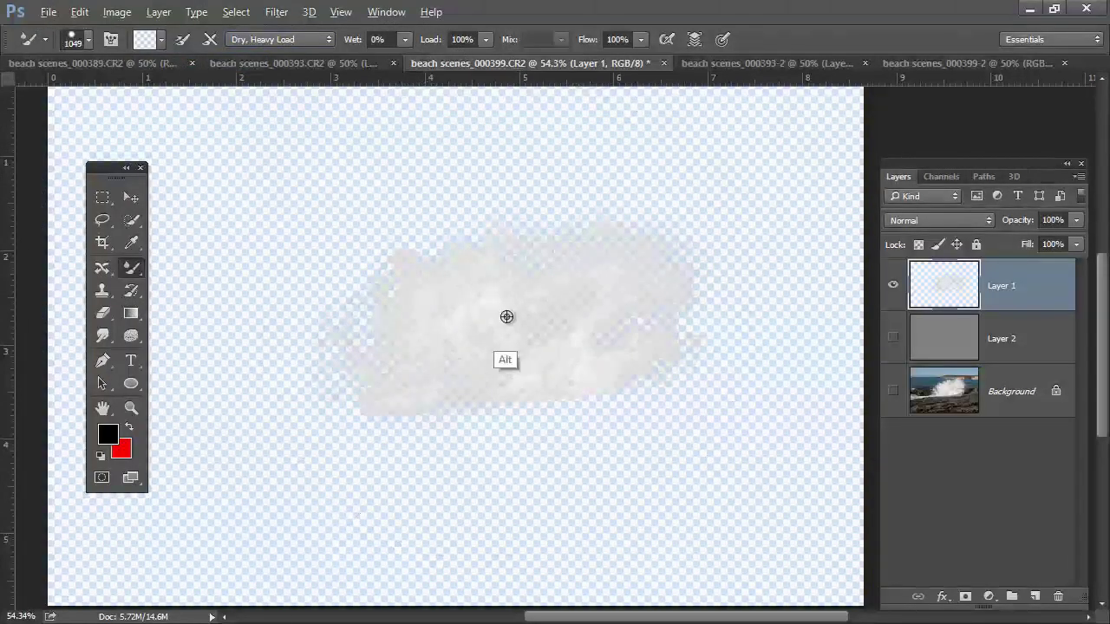
alt+click(507, 320)
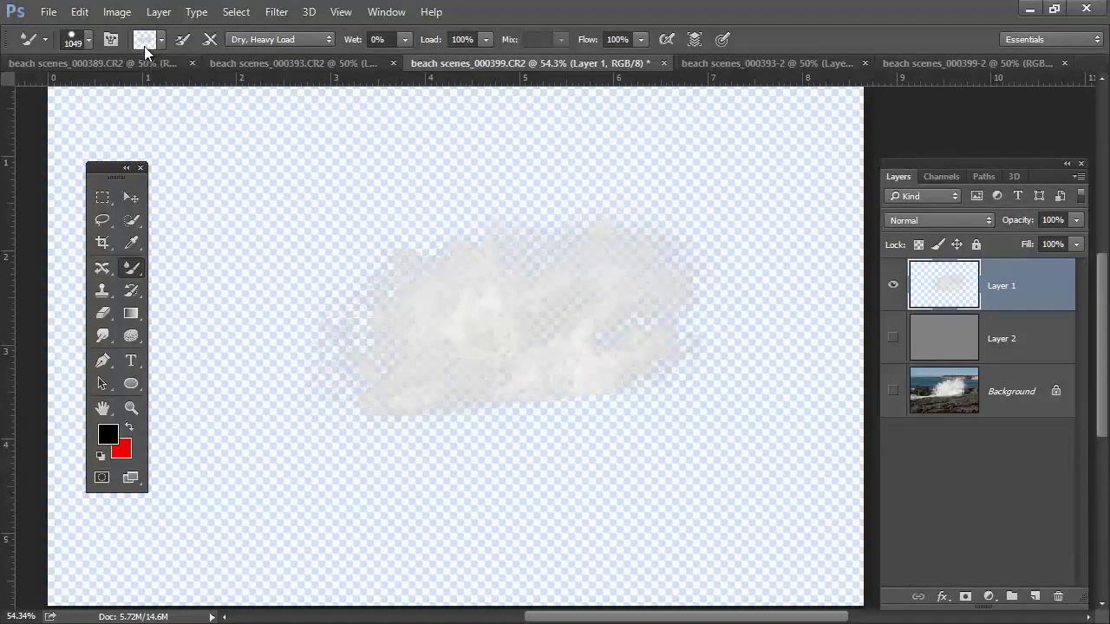
click(143, 45)
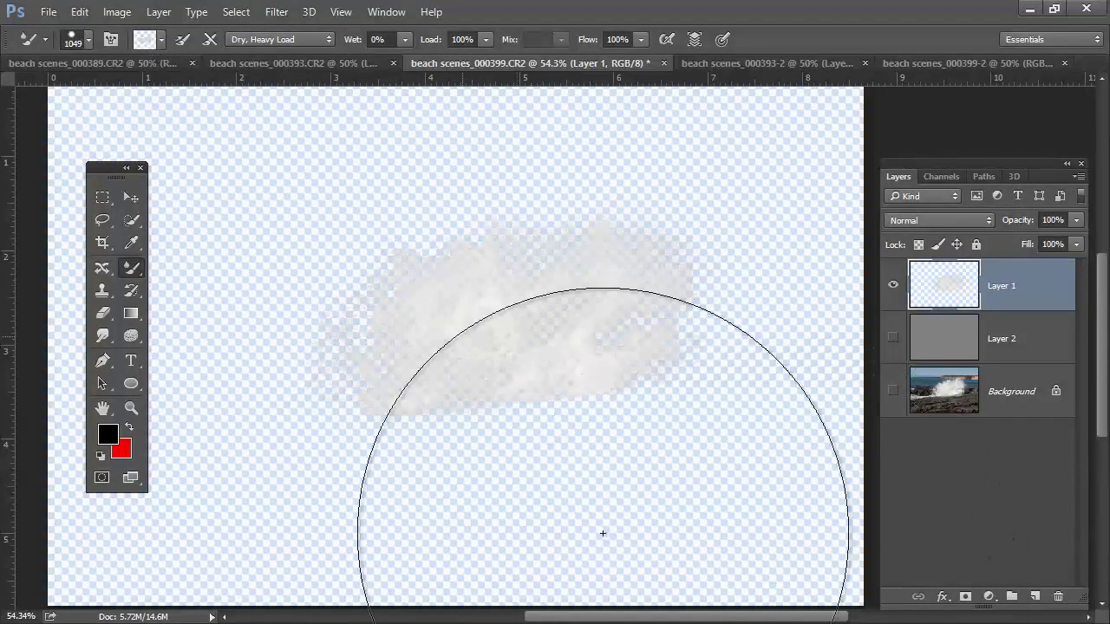
Save the loaded Mixer Brush as a new tool preset named "zzzzz wave brush 001" with Include Color on.
click(42, 42)
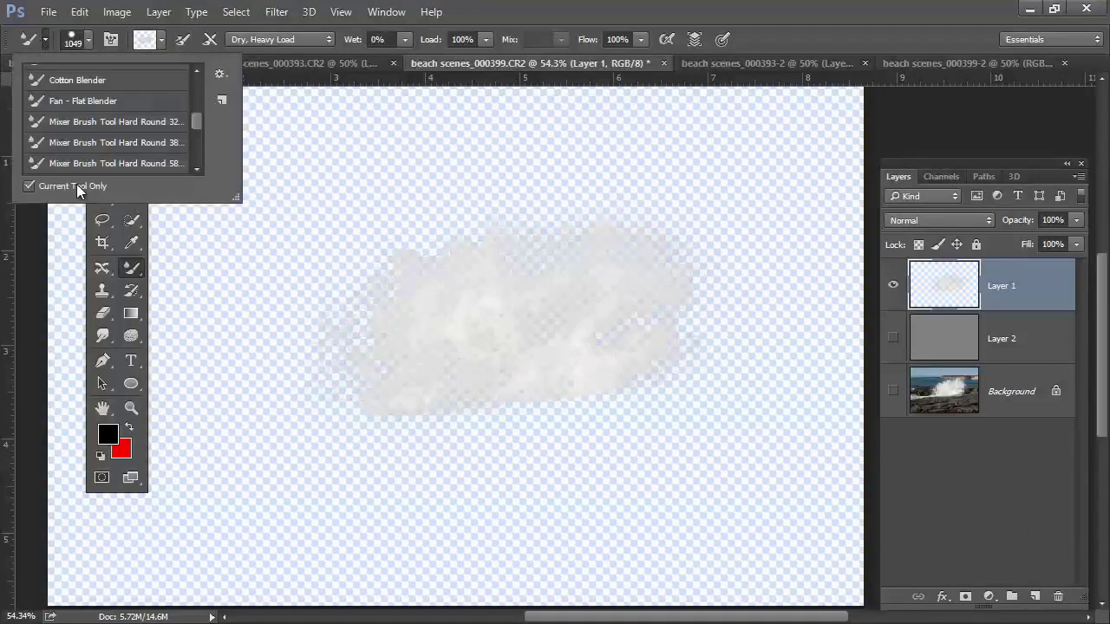
click(221, 102)
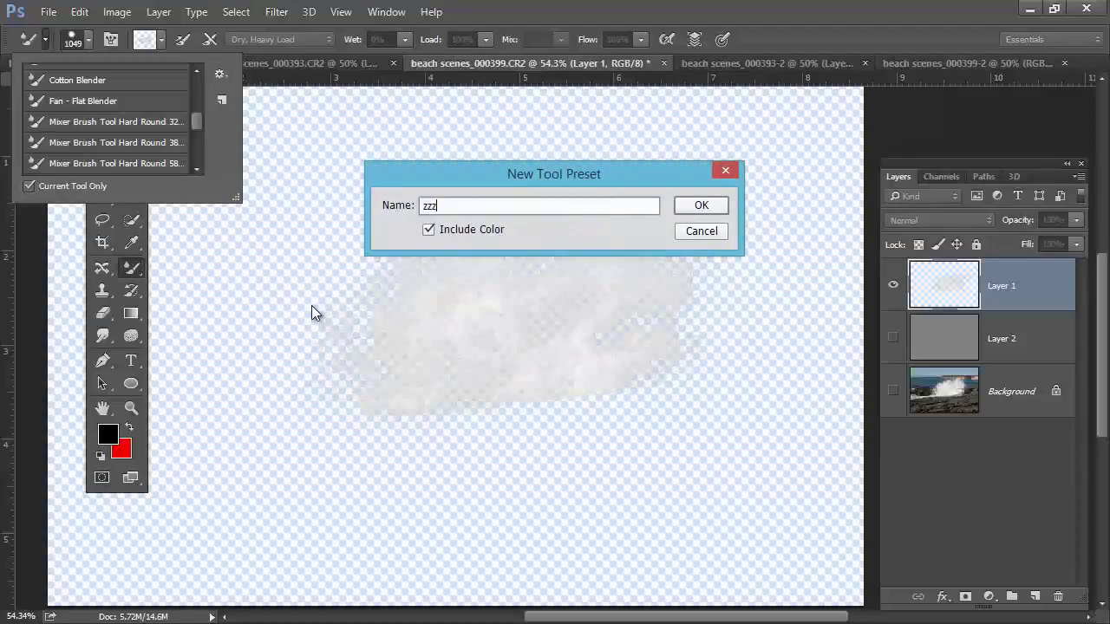
text(zz wav)
text(e brush 001)
click(702, 205)
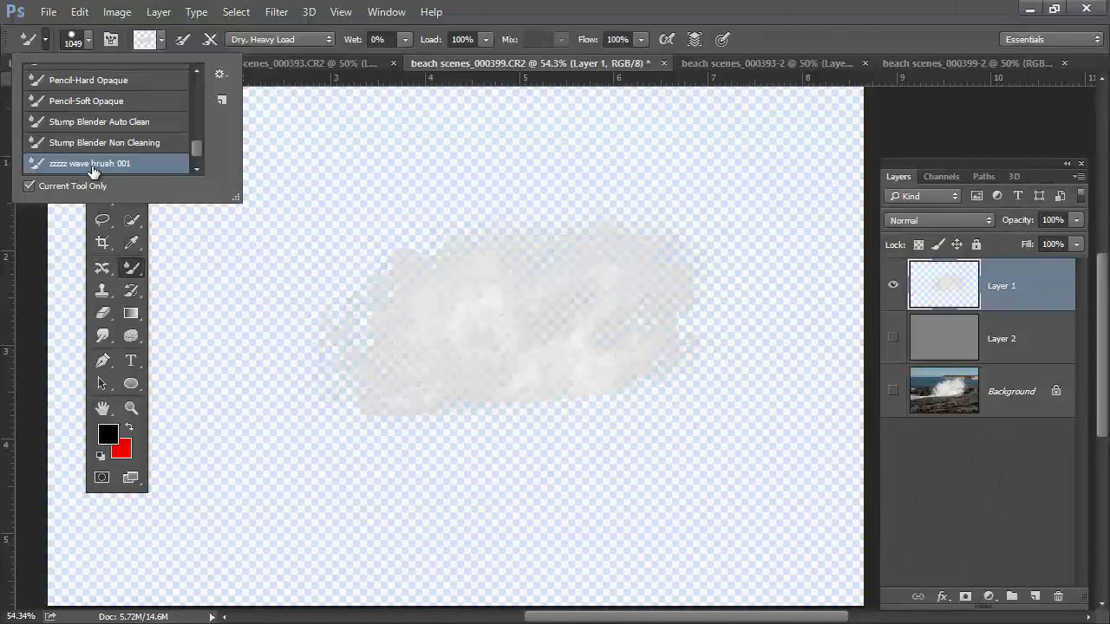
click(838, 34)
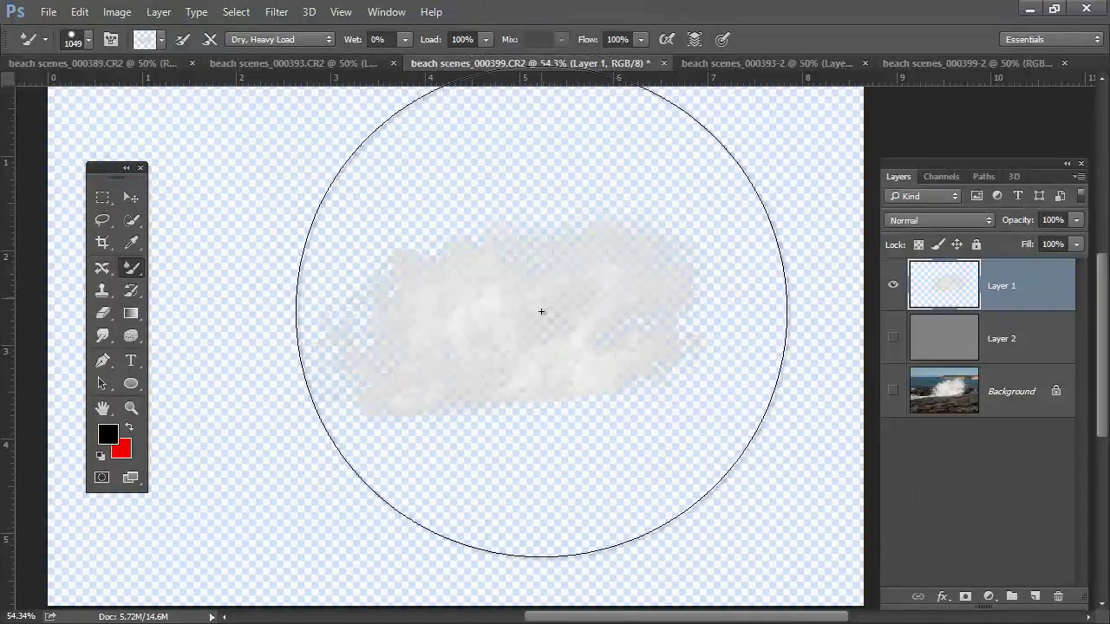
Switch to the beach scenes_000393-2 document and stamp the splash once over the left-hand breaking wave on Layer 1.
click(703, 62)
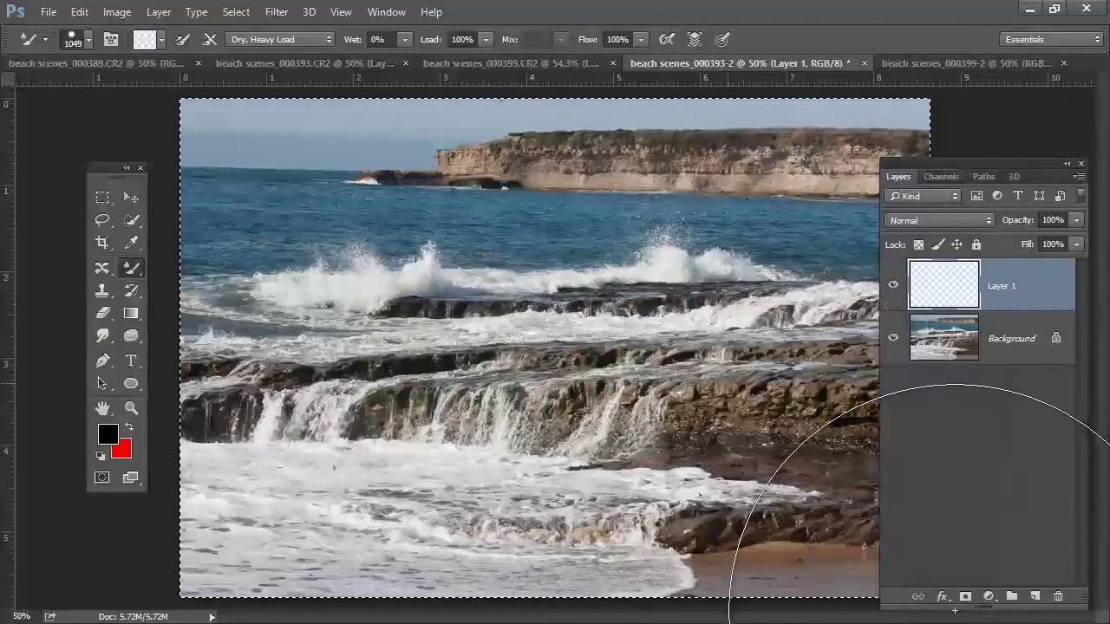
click(426, 287)
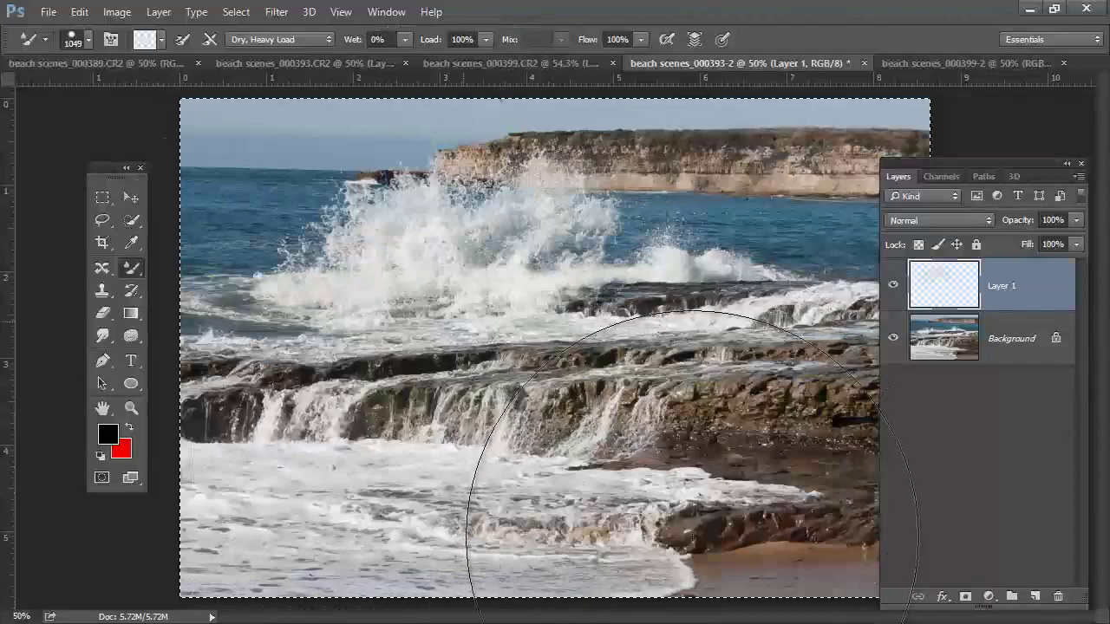
key(alt)
scroll(452, 242, up, 4)
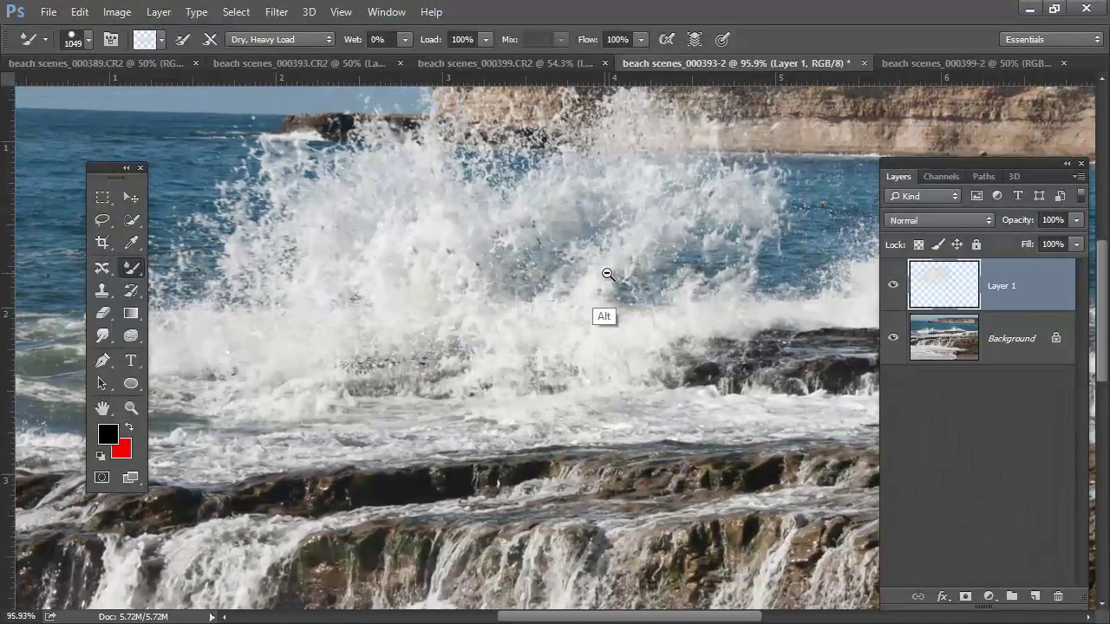
Reduce the Mixer Brush to 347 and stamp a smaller splash over the right-hand breaking wave.
scroll(555, 284, down, 3)
scroll(558, 280, up, 1)
drag(539, 274, 339, 285)
alt+right_click(633, 266)
drag(618, 267, 458, 287)
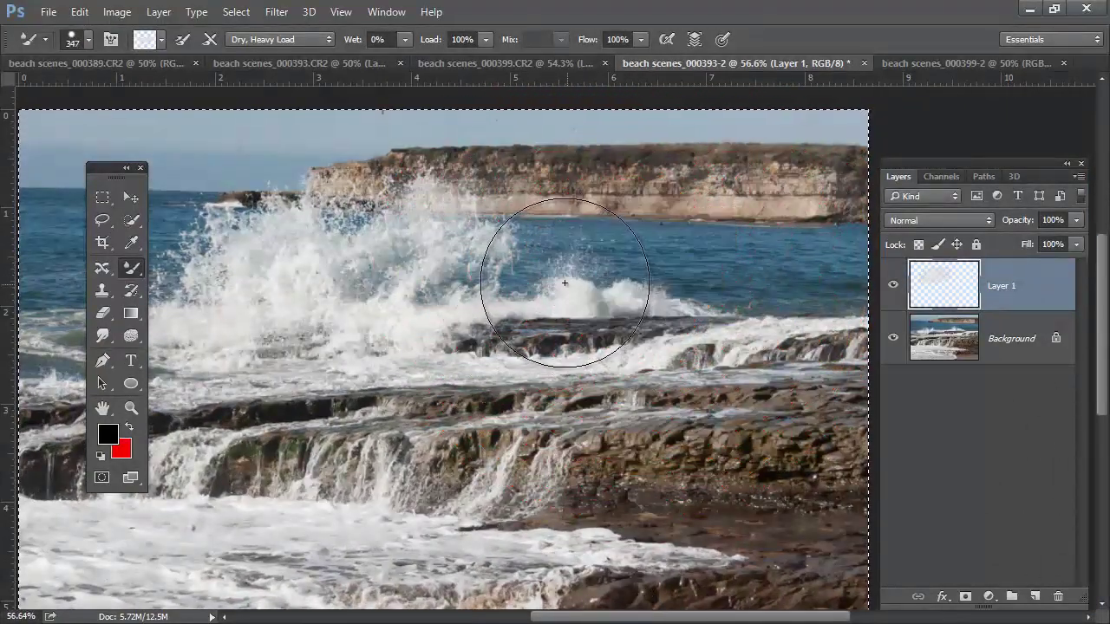
click(565, 283)
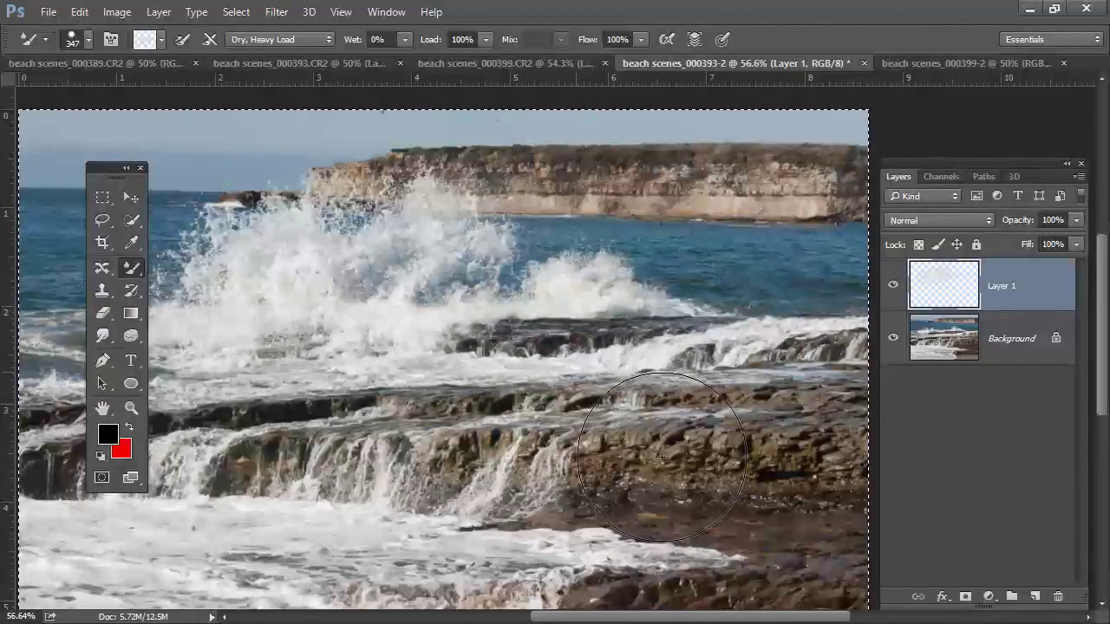
Toggle Layer 1's visibility to compare the beach scene with and without the stamped splashes.
drag(636, 358, 588, 364)
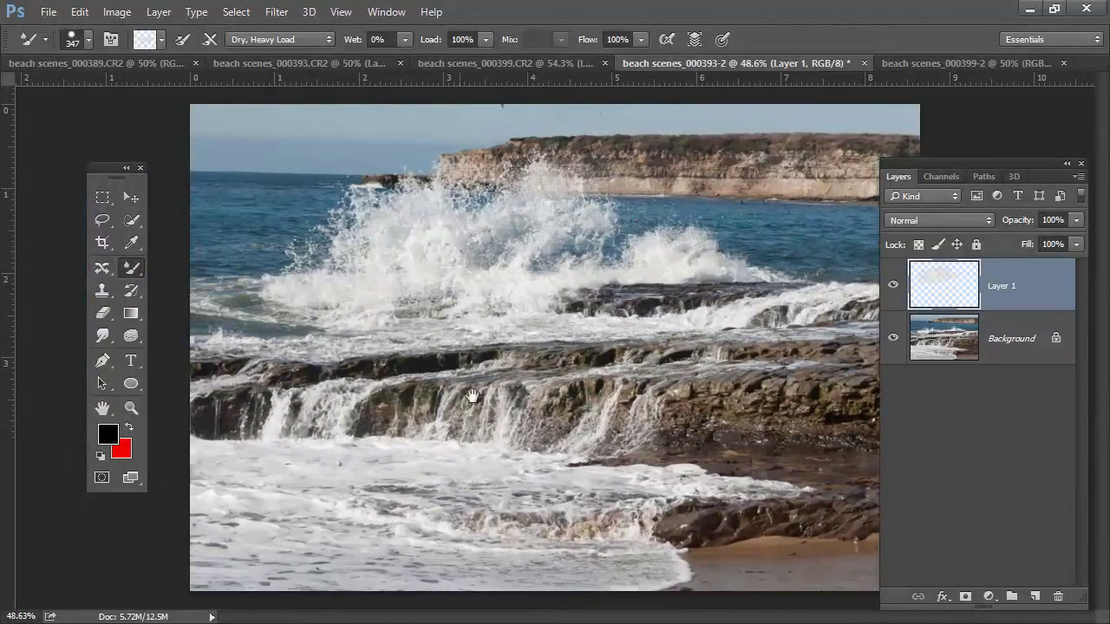
key(ctrl+a)
click(893, 285)
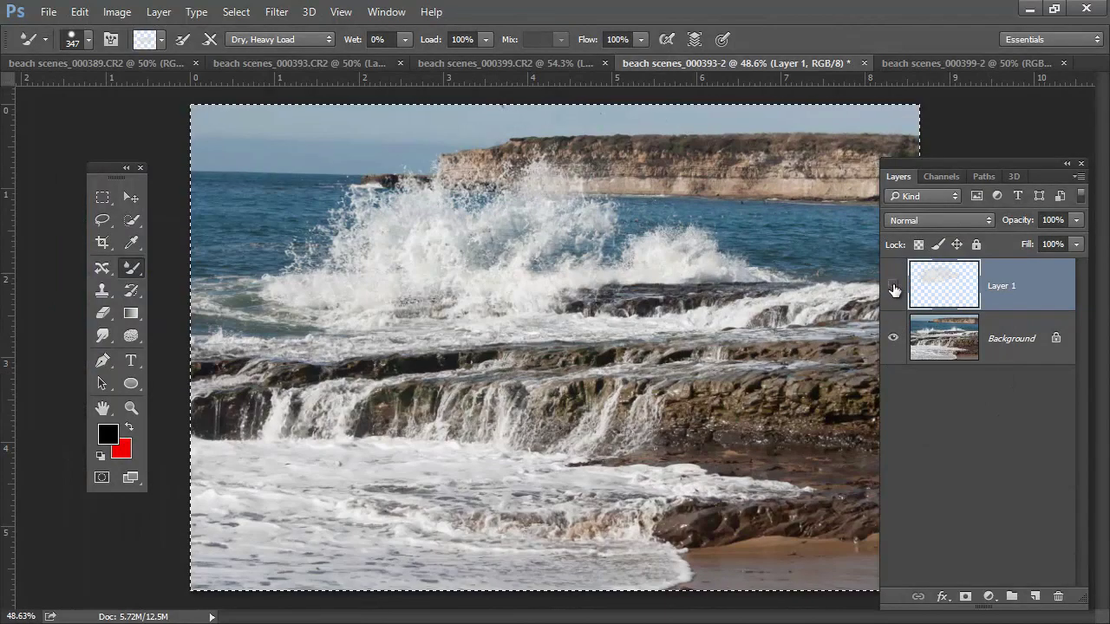
click(893, 287)
click(893, 288)
click(893, 288)
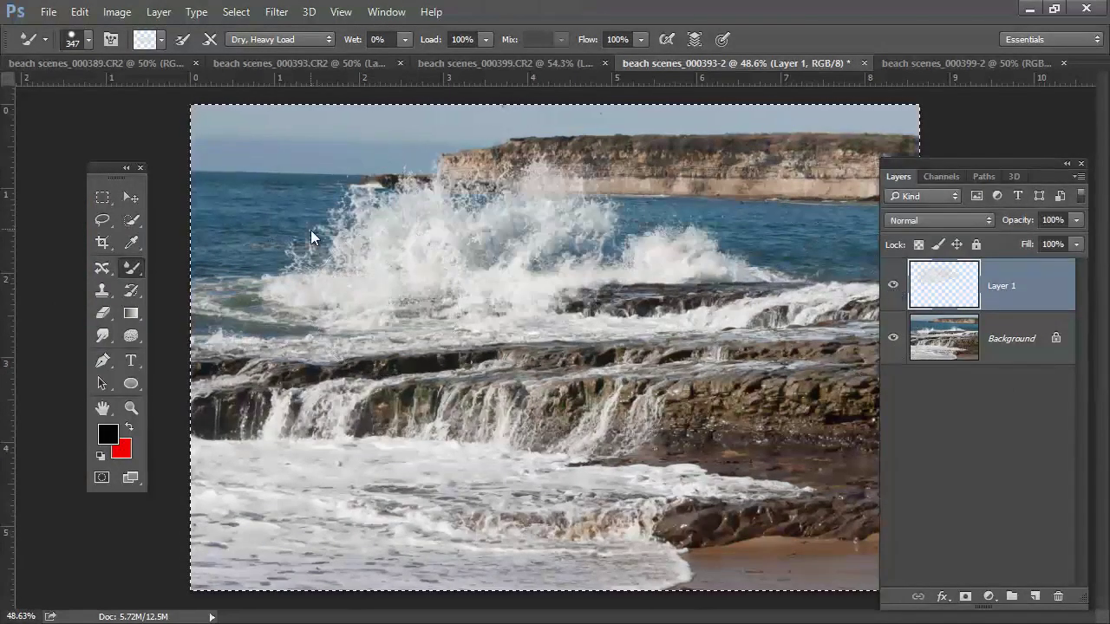
Enlarge the brush to 1342, stamp a huge splash over the sea in the upper left of the scene, and shrink the brush to 758.
mouse_move(310, 231)
mouse_down()
mouse_move(436, 231)
mouse_move(533, 249)
mouse_up()
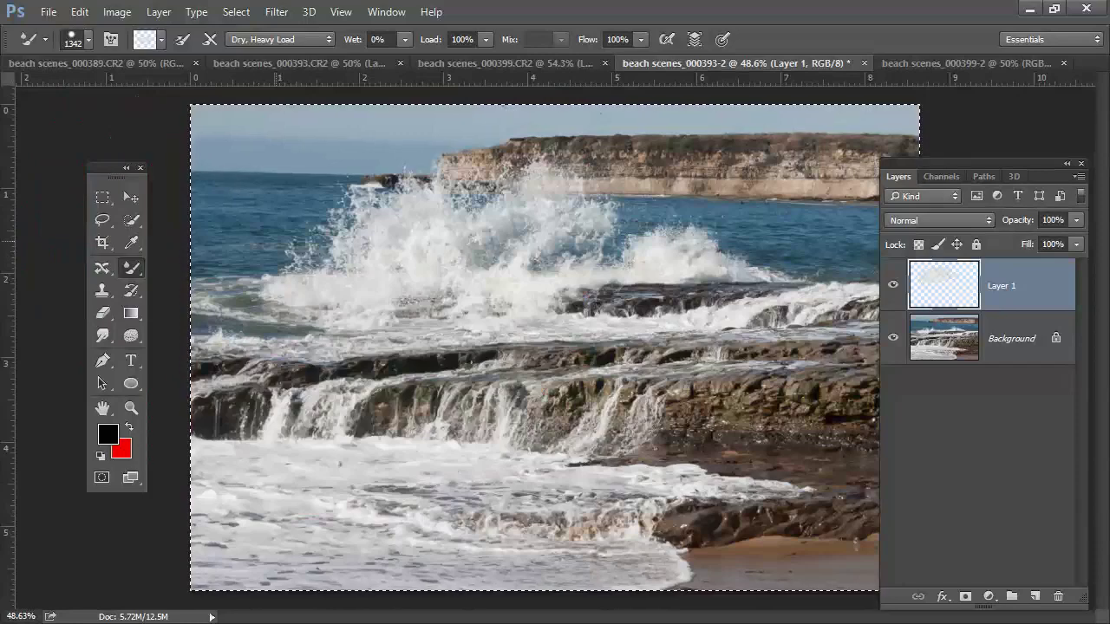
click(278, 230)
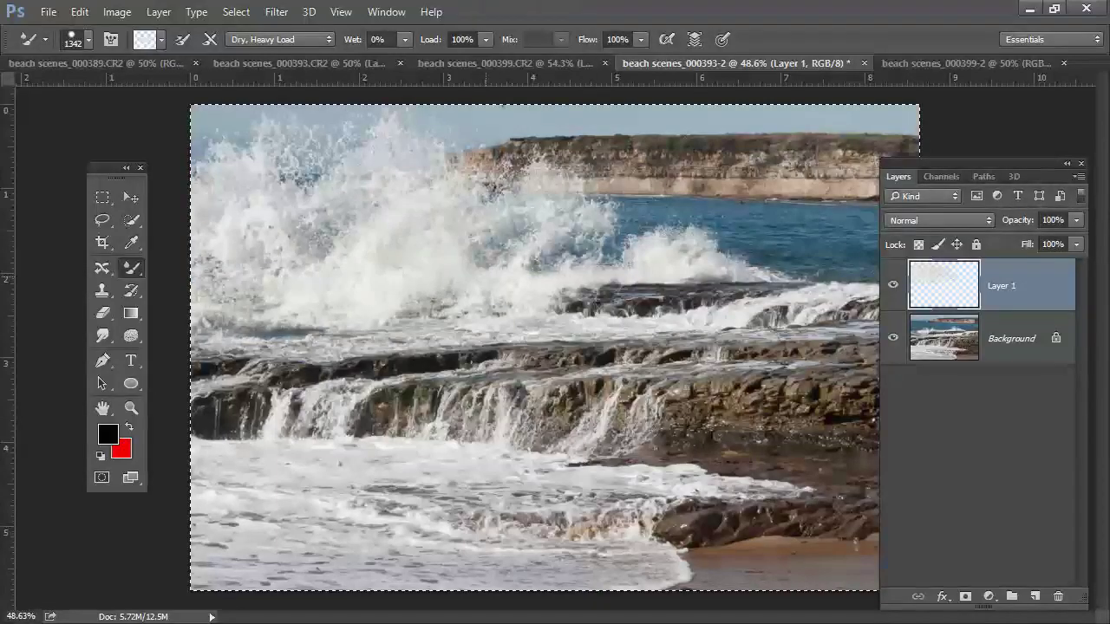
drag(550, 261, 392, 266)
Examine up close and from farther out how the overlapping stamped splashes blend with the sea, cliffs and rocks.
key(h)
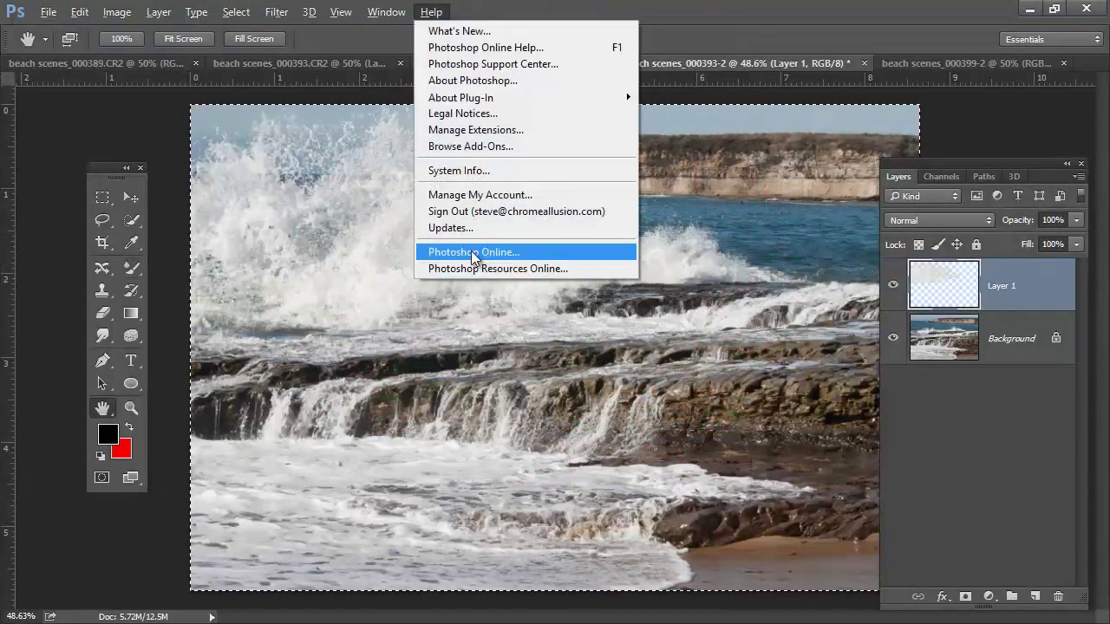
click(698, 39)
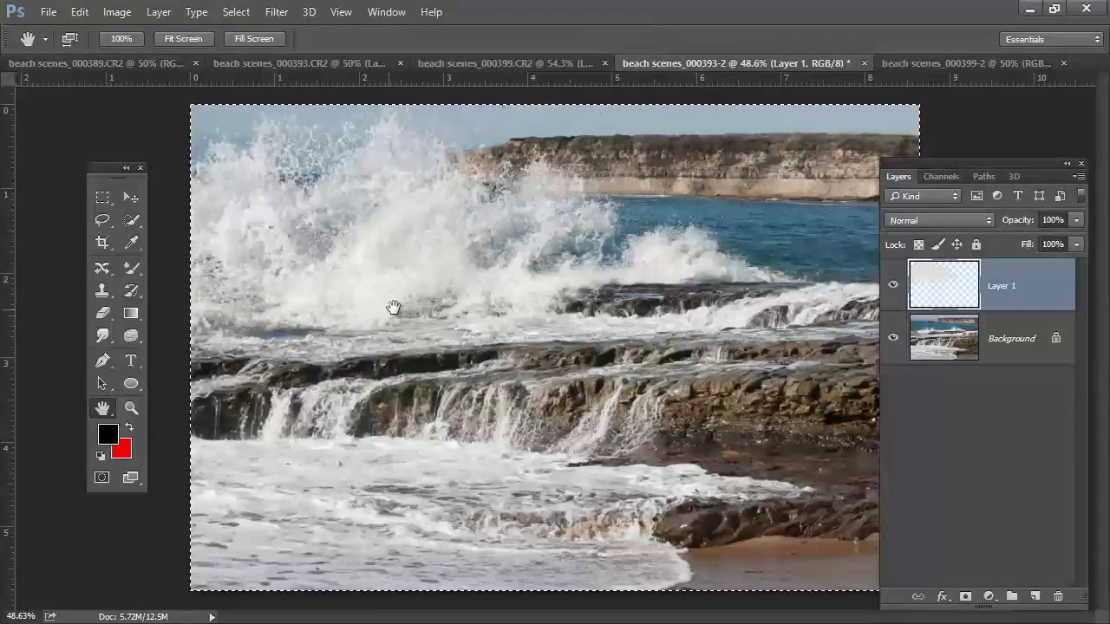
scroll(444, 227, up, 5)
scroll(444, 230, down, 3)
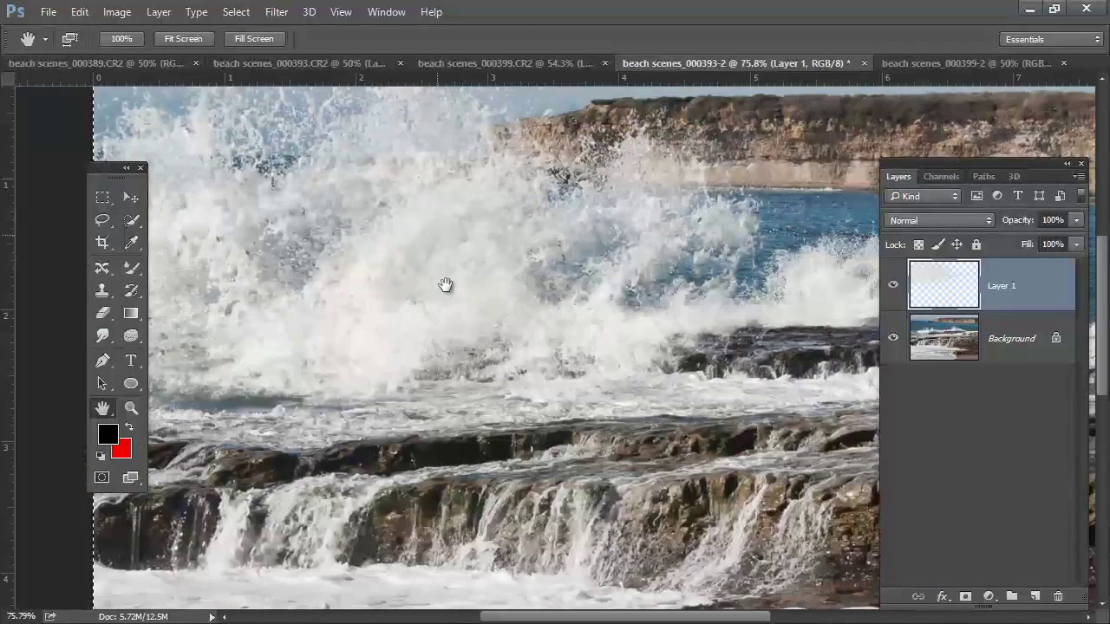
drag(444, 285, 426, 384)
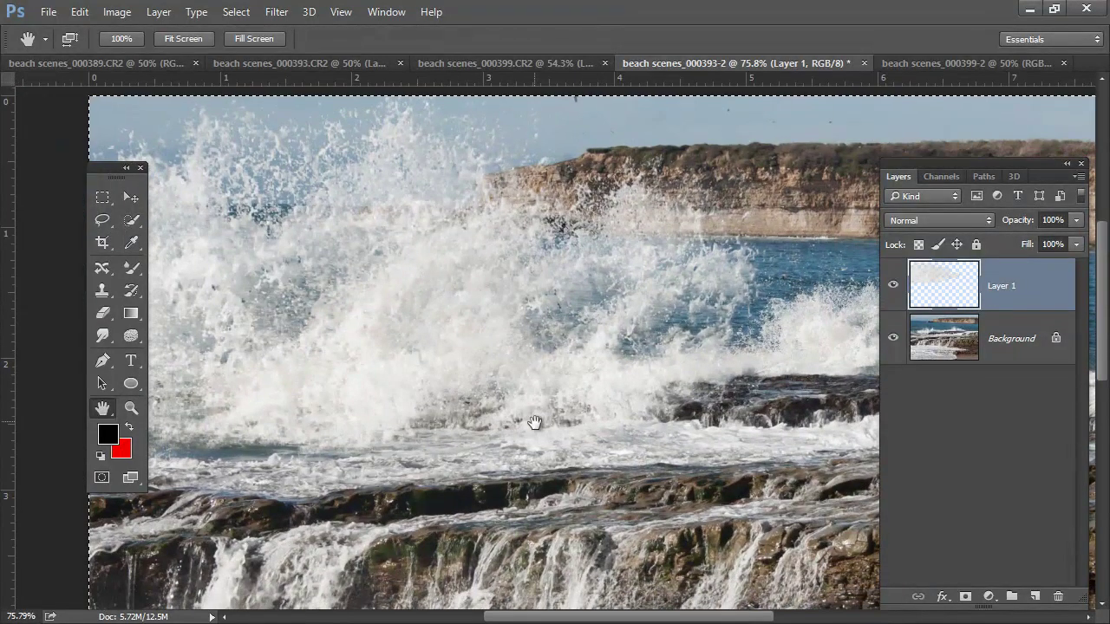
scroll(555, 390, down, 2)
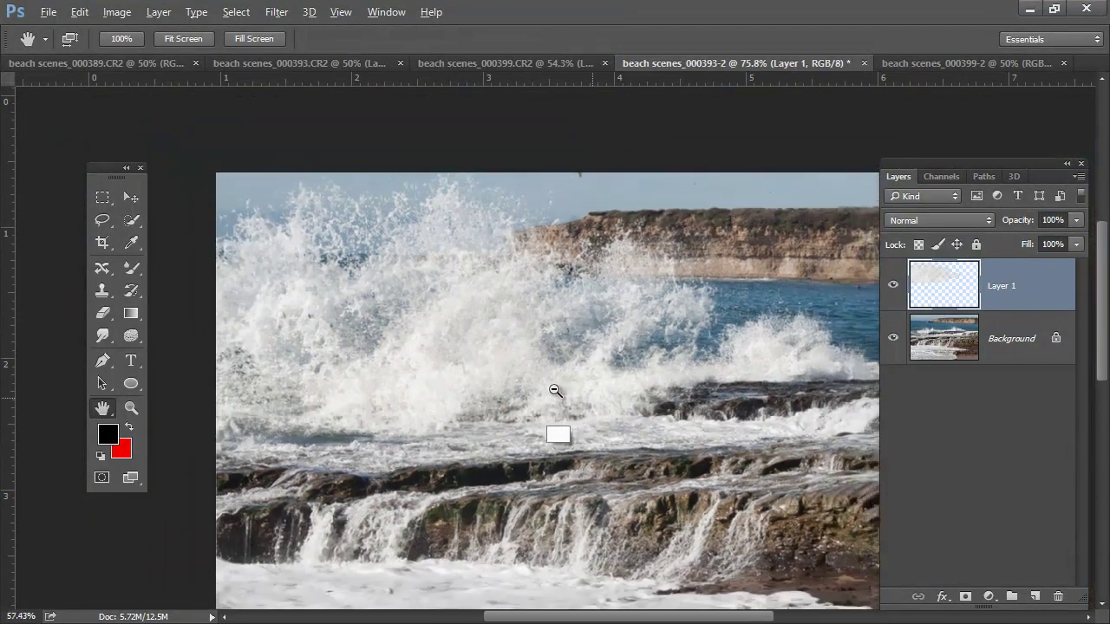
drag(642, 407, 541, 330)
scroll(595, 368, down, 2)
key(b)
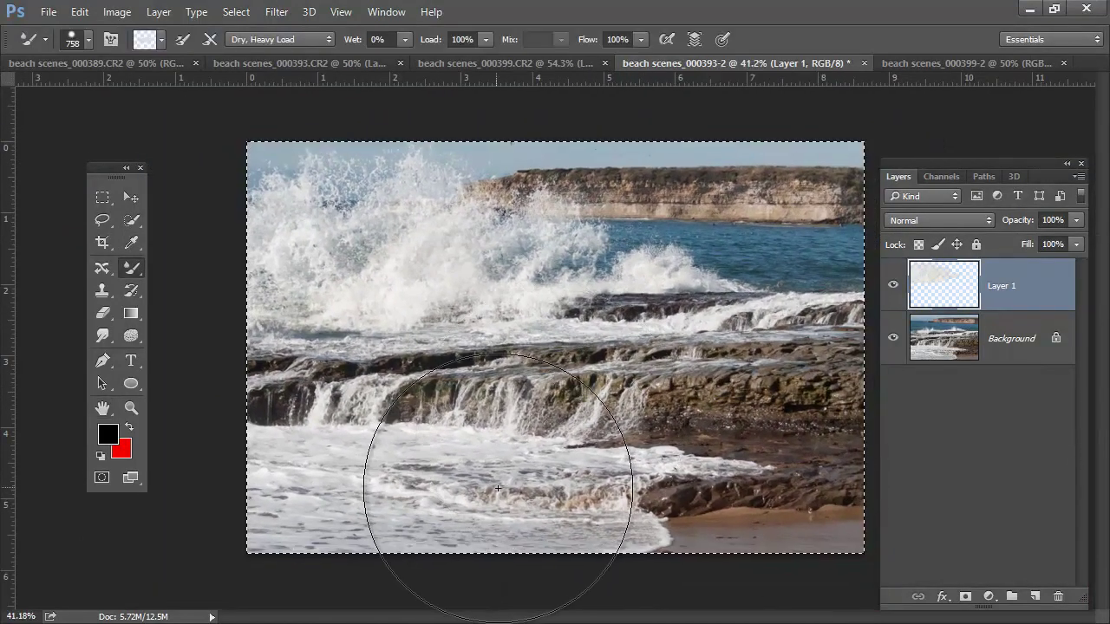